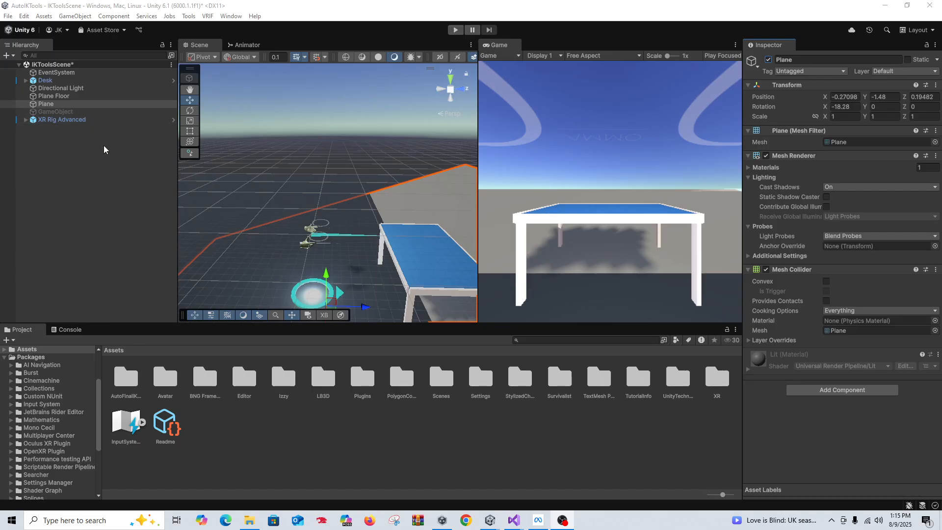
Delete the Ch45_nonPBRAvatarMask asset from the Avatar folder
{"action": "double_click", "coordinate": [173, 387]}
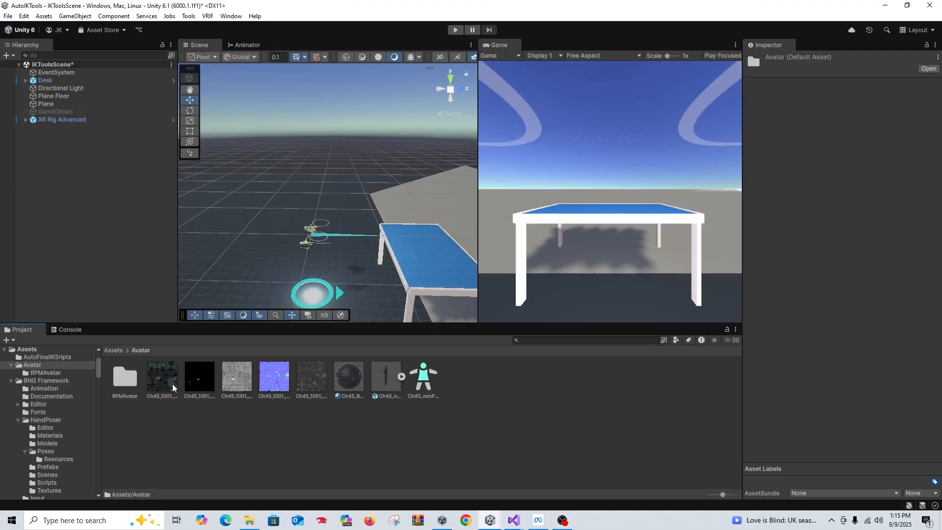
{"action": "left_click", "coordinate": [421, 387]}
{"action": "key", "text": "Delete"}
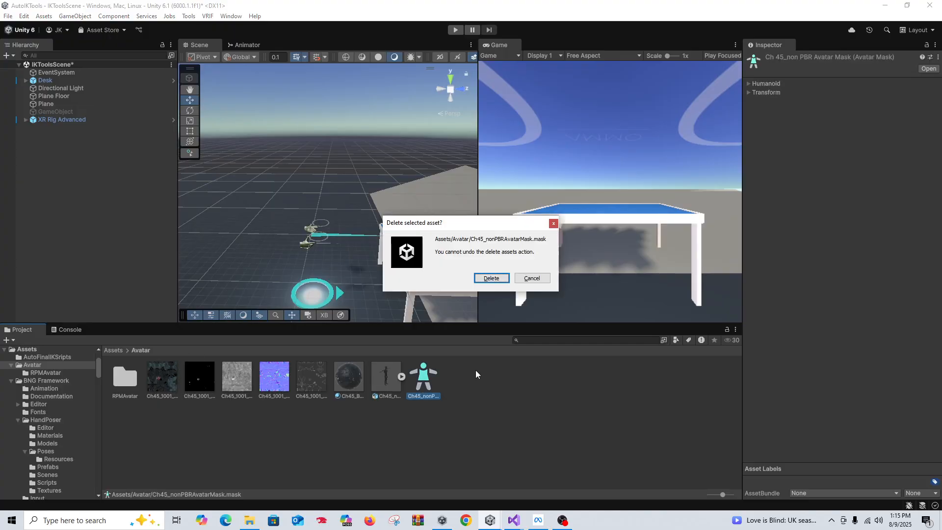
{"action": "left_click", "coordinate": [491, 277]}
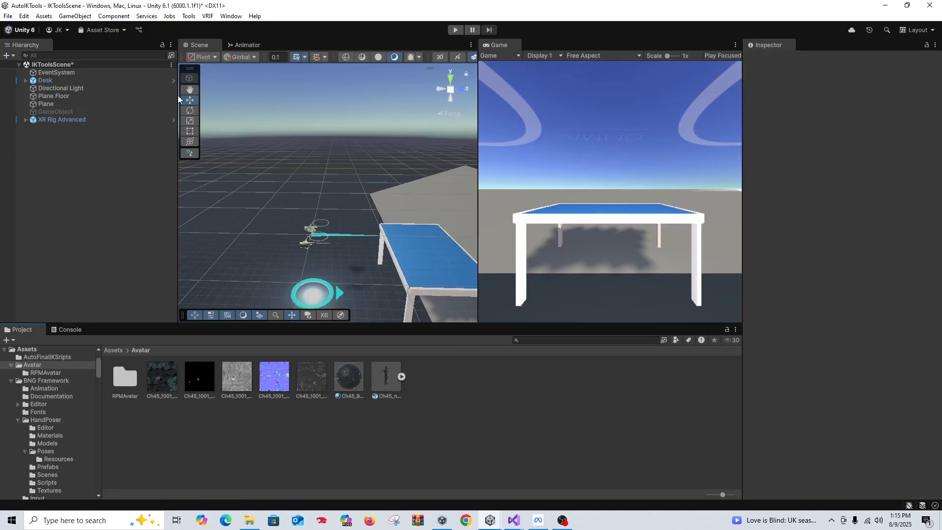
Check the VRIK_Idle state's speed setting in the Animator graph
{"action": "left_click", "coordinate": [247, 45]}
{"action": "left_click", "coordinate": [346, 190]}
{"action": "left_click", "coordinate": [844, 93]}
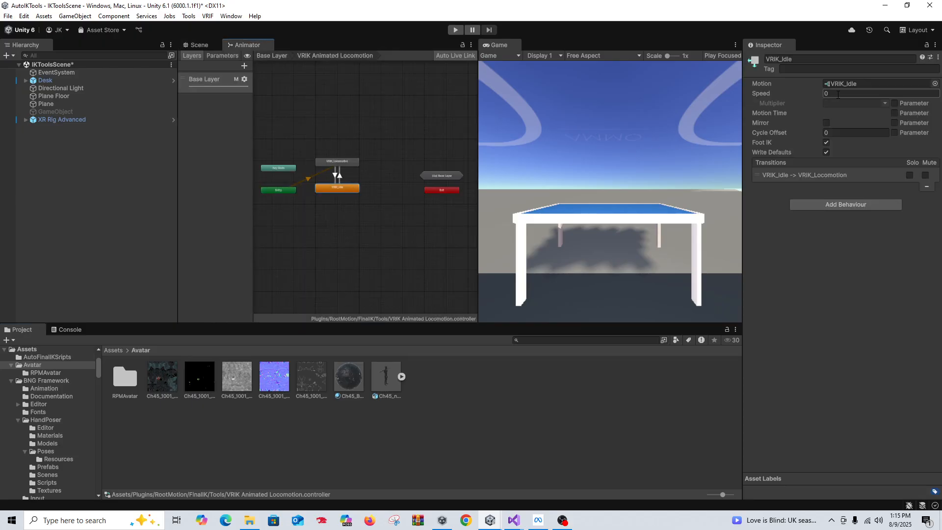
{"action": "left_click", "coordinate": [440, 459]}
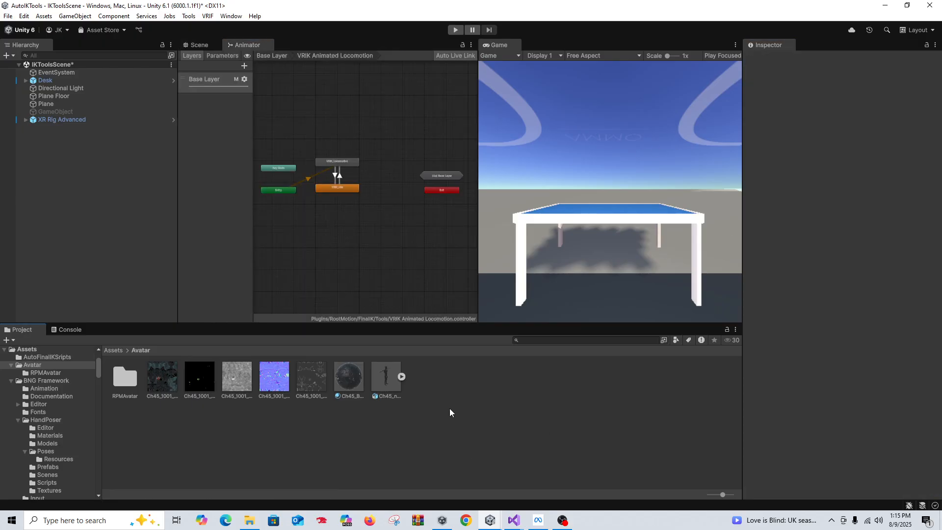
Back in the Scene view, select the Ch45_nonPBR model and expand its sub-assets
{"action": "left_click", "coordinate": [198, 45]}
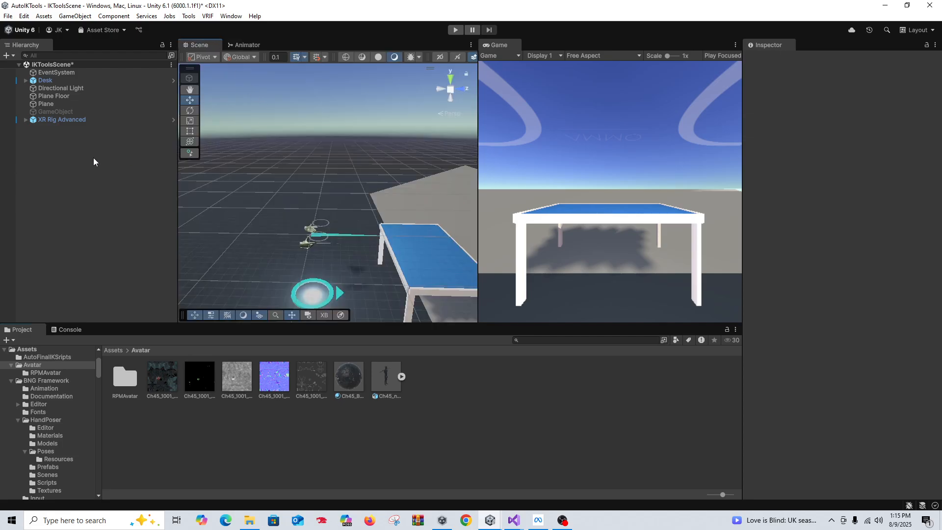
{"action": "left_click", "coordinate": [384, 376]}
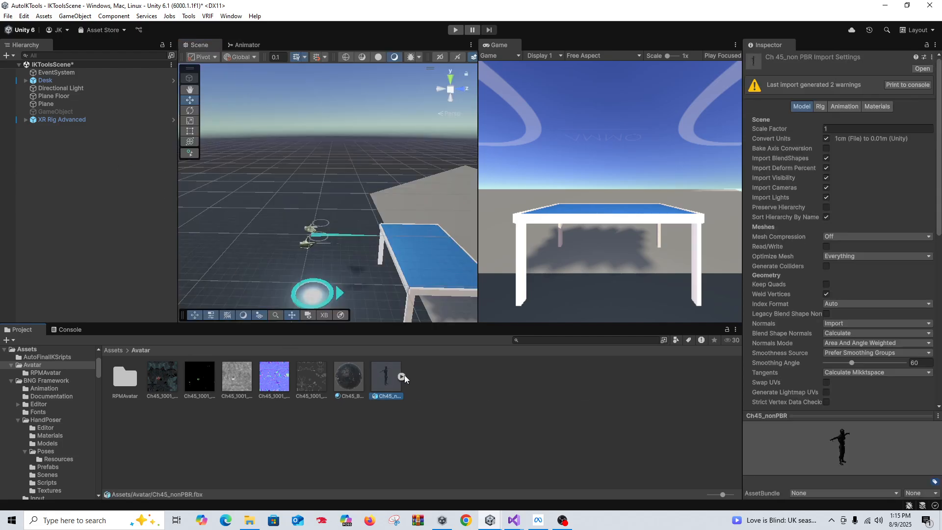
{"action": "left_click", "coordinate": [402, 376]}
Drag Ch45_nonPBR into the Hierarchy and nest it under XR Rig Advanced
{"action": "left_click", "coordinate": [403, 376]}
{"action": "left_click_drag", "start_coordinate": [386, 373], "coordinate": [92, 175]}
{"action": "left_click", "coordinate": [26, 120]}
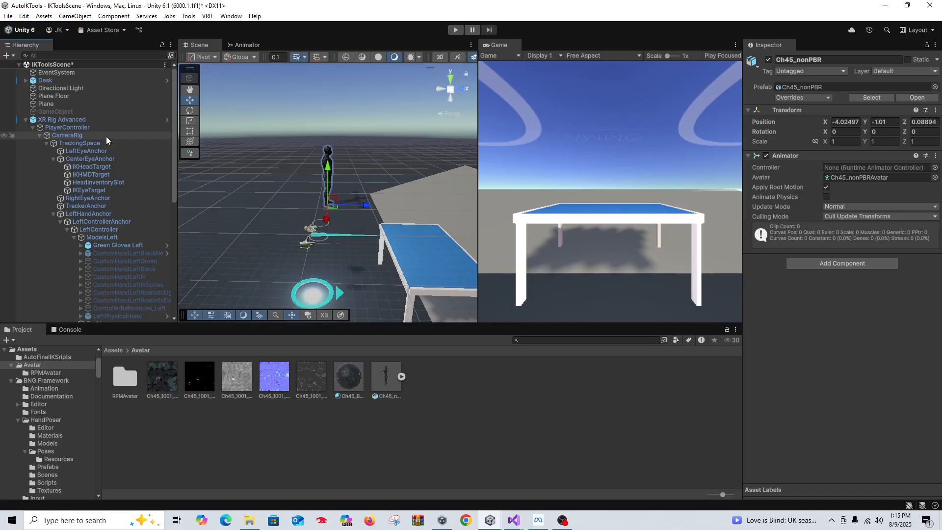
{"action": "scroll", "coordinate": [113, 166], "scroll_direction": "down", "scroll_amount": 10}
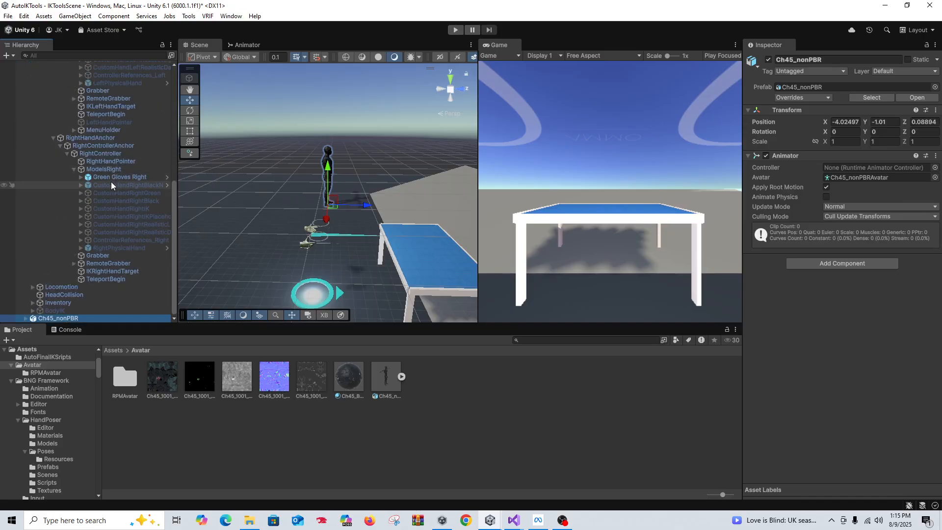
{"action": "left_click_drag", "start_coordinate": [74, 319], "coordinate": [107, 113]}
{"action": "scroll", "coordinate": [108, 187], "scroll_direction": "up", "scroll_amount": 8}
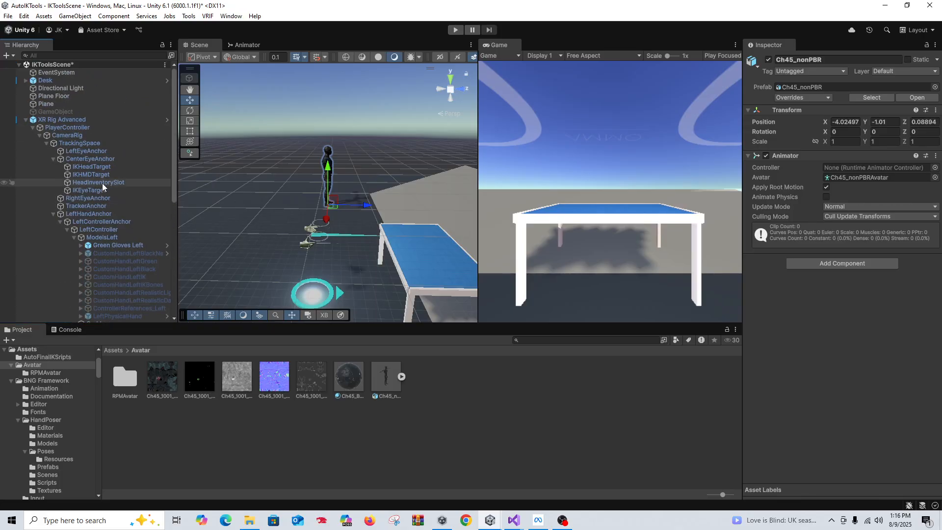
Create an empty HeadTarget child under CenterEyeAnchor
{"action": "right_click", "coordinate": [84, 155]}
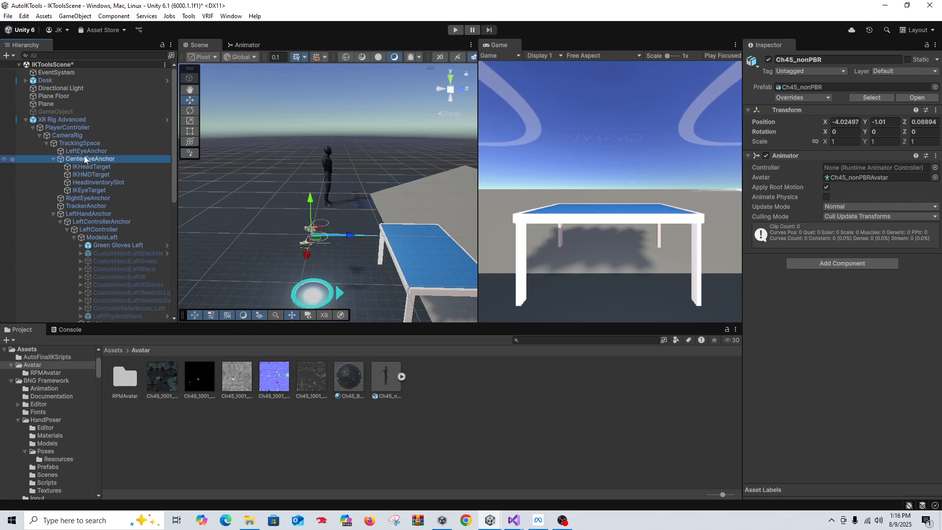
{"action": "left_click", "coordinate": [163, 236]}
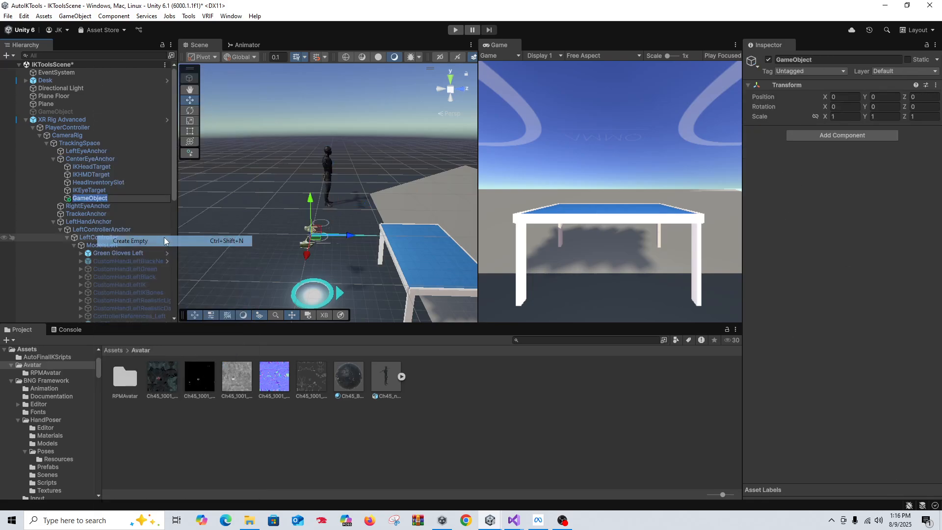
{"action": "type", "text": "HeadTarget"}
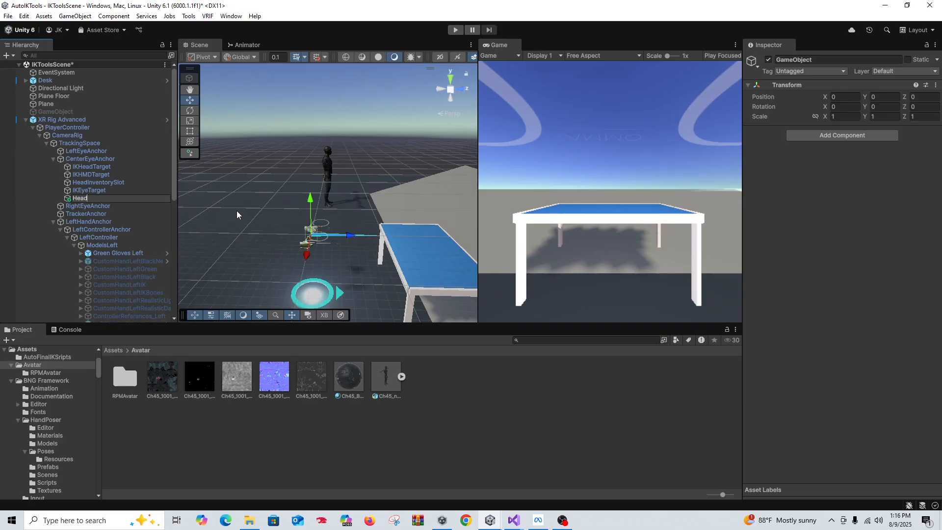
{"action": "left_click", "coordinate": [83, 245]}
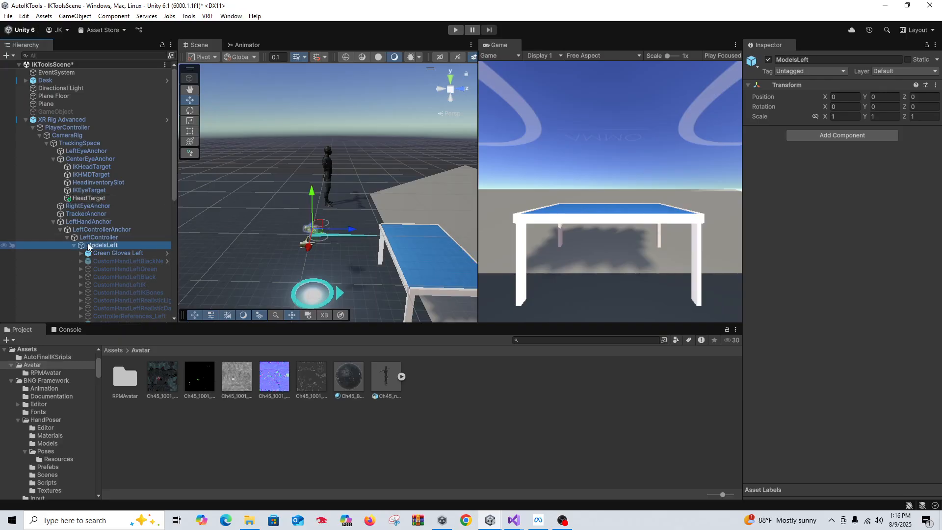
Create an empty LeftHandTarget child under ModelsLeft
{"action": "right_click", "coordinate": [93, 243]}
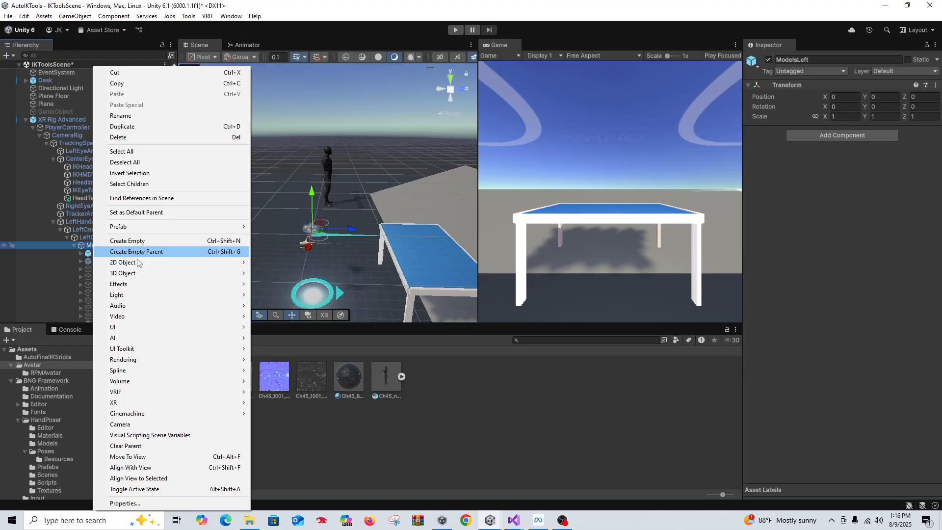
{"action": "left_click", "coordinate": [141, 240]}
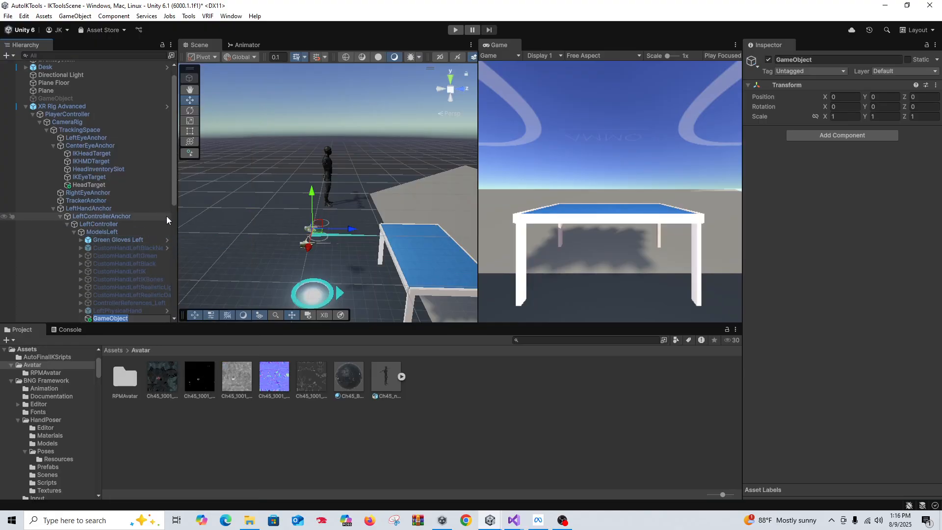
{"action": "type", "text": "LeftHandTarget"}
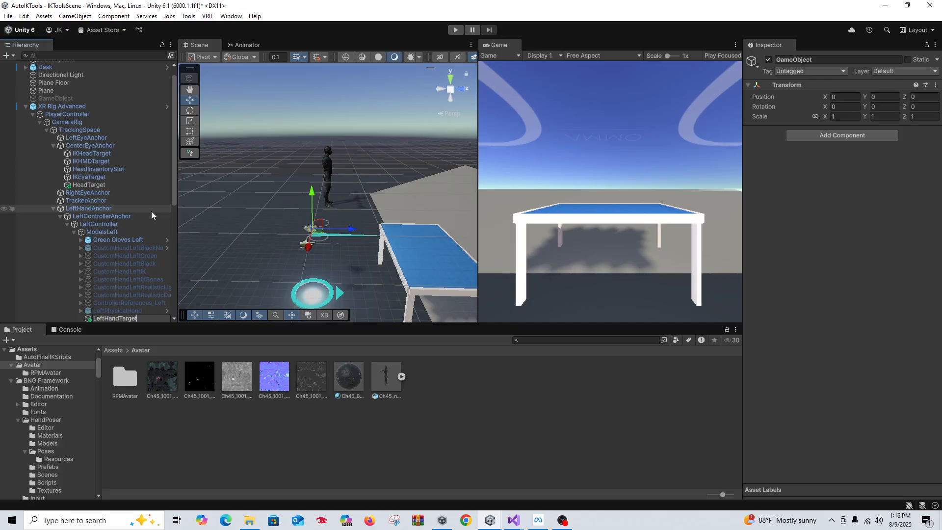
{"action": "left_click", "coordinate": [31, 256]}
Create an empty RightHandTarget child under ModelsRight
{"action": "scroll", "coordinate": [135, 259], "scroll_direction": "down", "scroll_amount": 6}
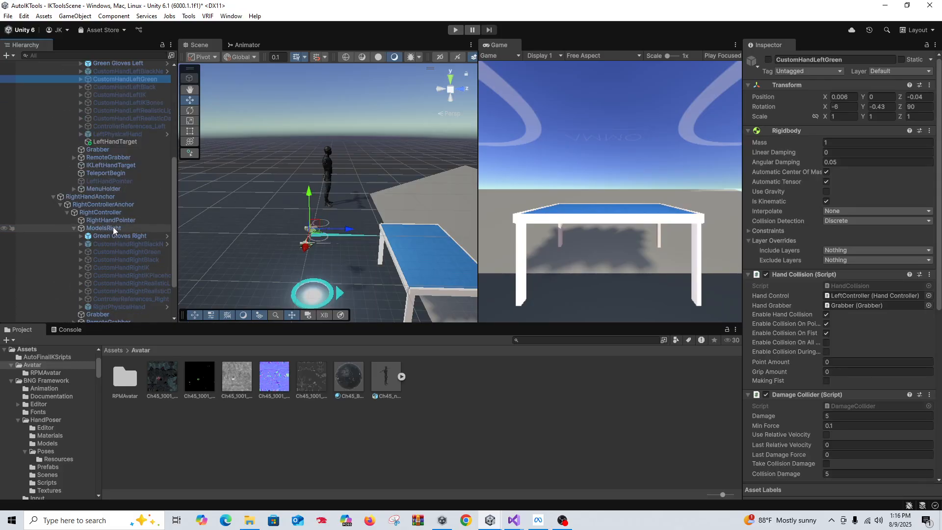
{"action": "left_click", "coordinate": [113, 228]}
{"action": "right_click", "coordinate": [114, 227]}
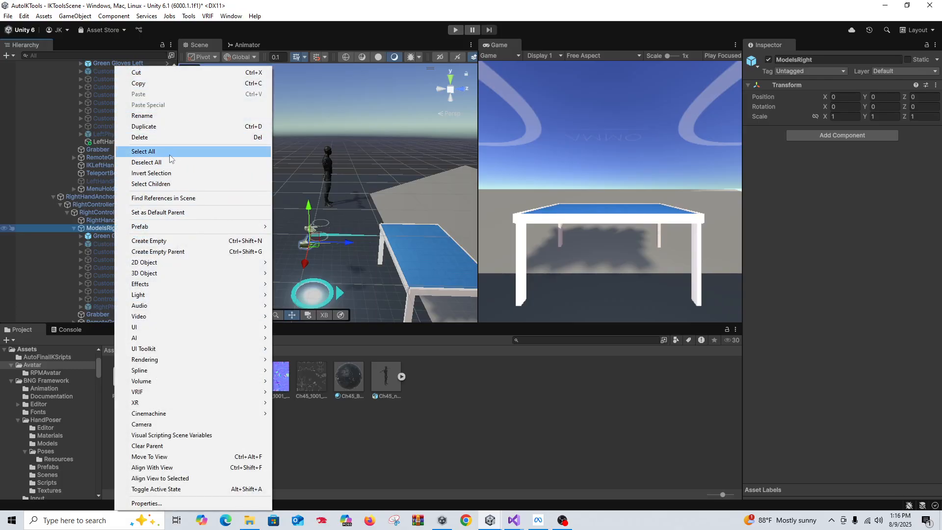
{"action": "left_click", "coordinate": [169, 240]}
{"action": "type", "text": "Right"}
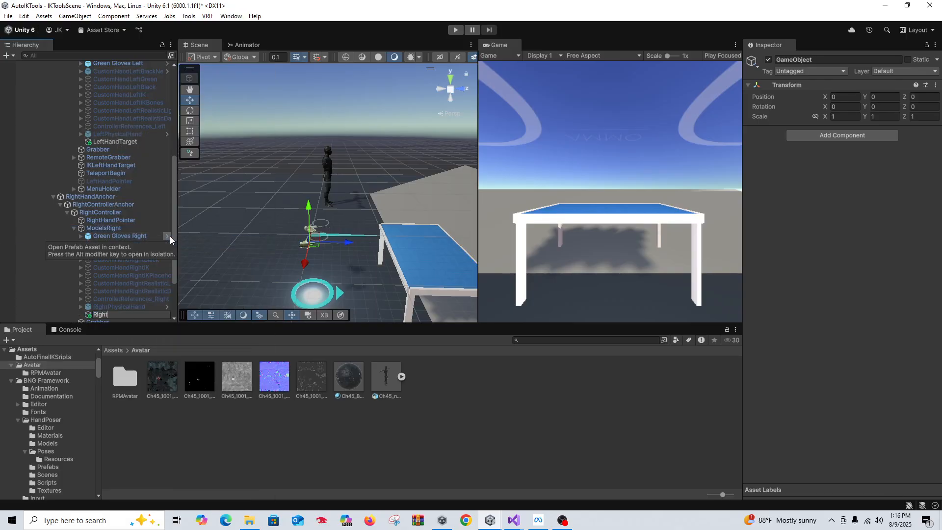
{"action": "type", "text": "HandTarget"}
{"action": "left_click", "coordinate": [158, 231]}
{"action": "scroll", "coordinate": [152, 233], "scroll_direction": "down", "scroll_amount": 3}
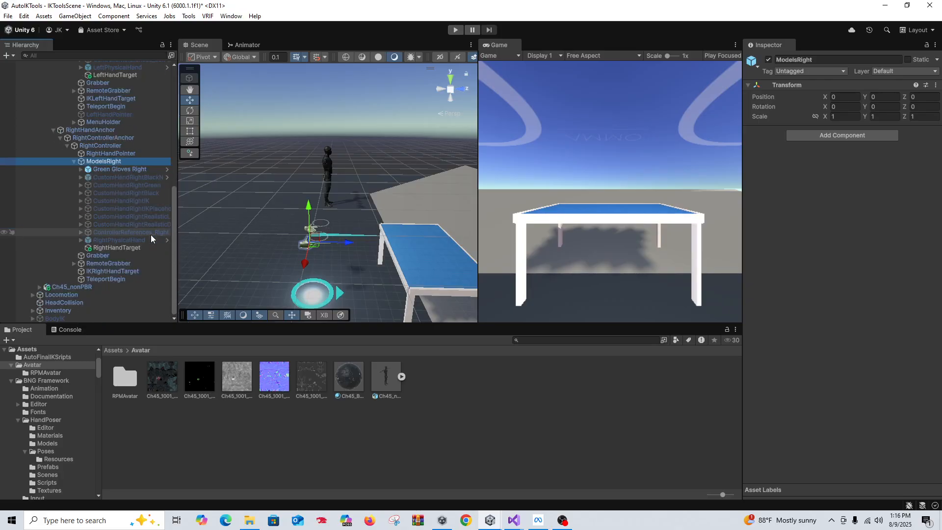
Reset Ch45_nonPBR's position to 0, 0, 0
{"action": "left_click", "coordinate": [109, 285]}
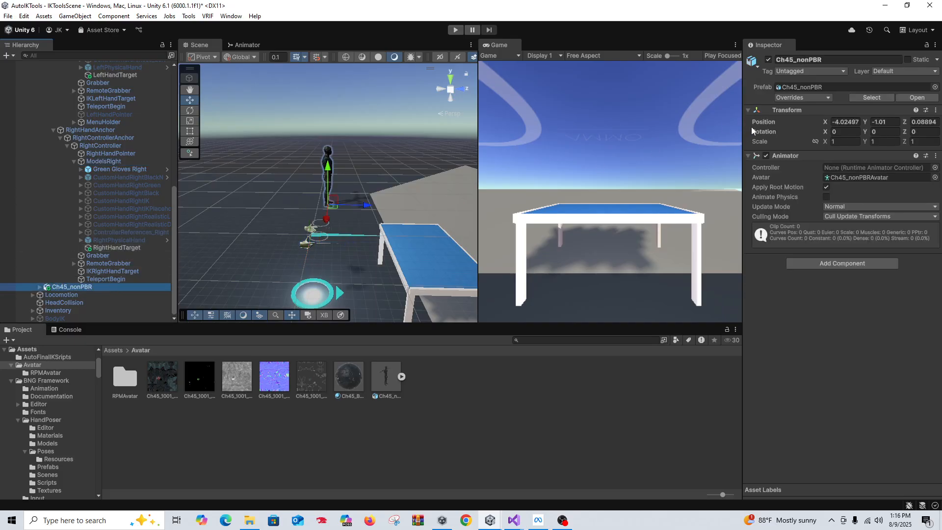
{"action": "left_click", "coordinate": [845, 121]}
{"action": "type", "text": "0"}
{"action": "key", "text": "Tab"}
{"action": "type", "text": "0"}
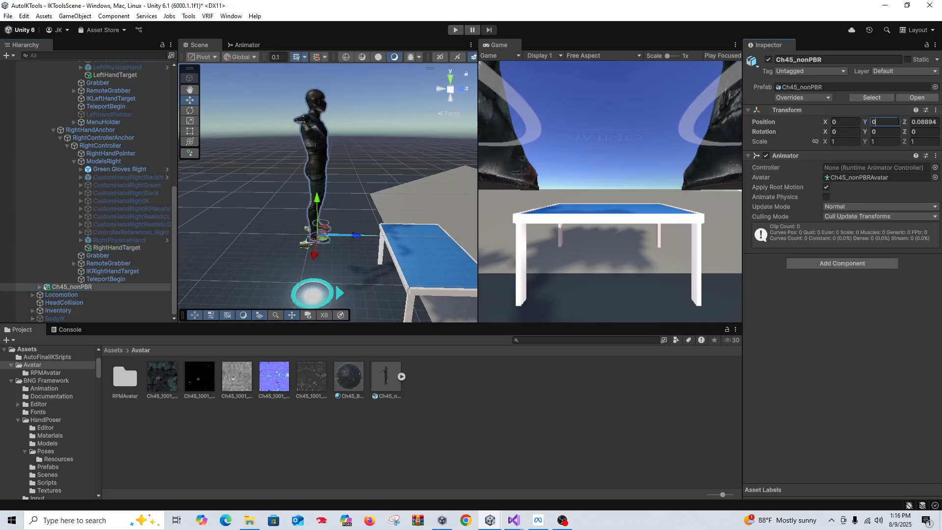
{"action": "key", "text": "Tab"}
{"action": "type", "text": "0"}
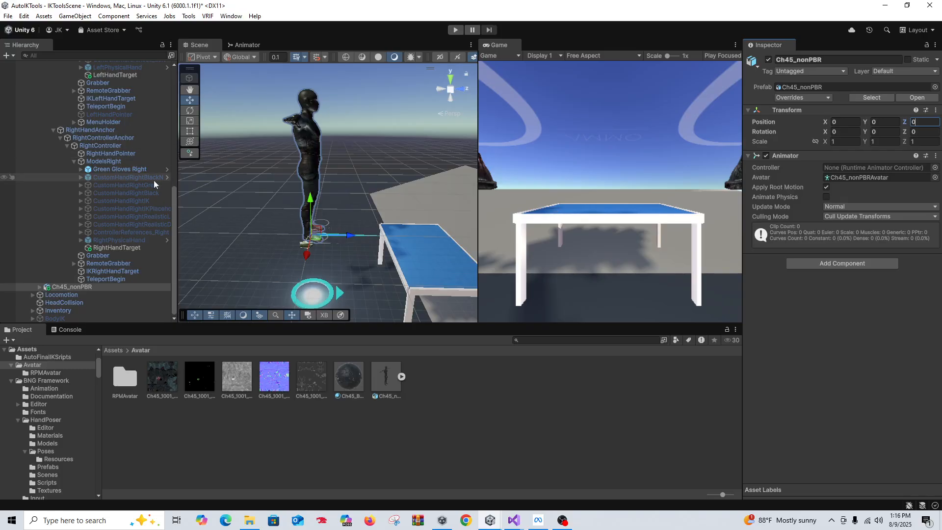
In Setup Final IK, assign Ch45_nonPBR as avatar, with HeadTarget and LeftHandTarget
{"action": "scroll", "coordinate": [98, 177], "scroll_direction": "up", "scroll_amount": 3}
{"action": "left_click", "coordinate": [192, 18]}
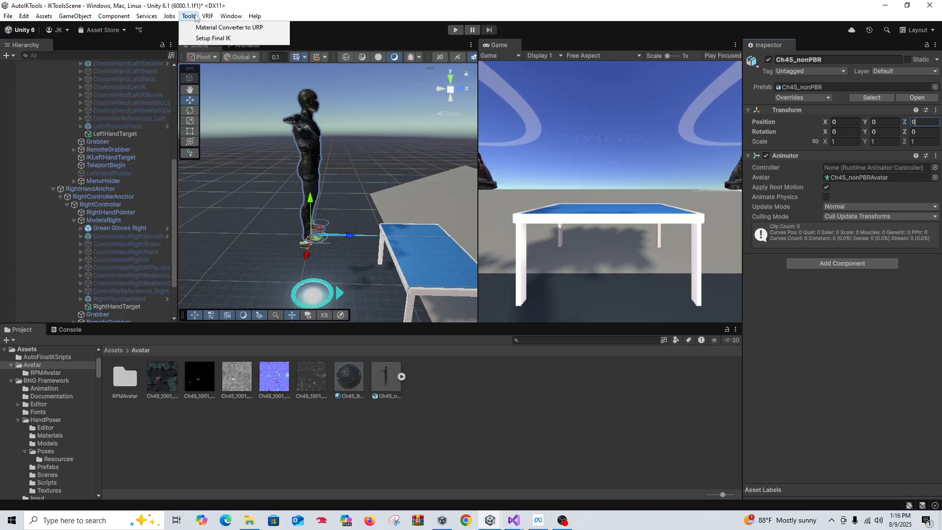
{"action": "left_click", "coordinate": [202, 36]}
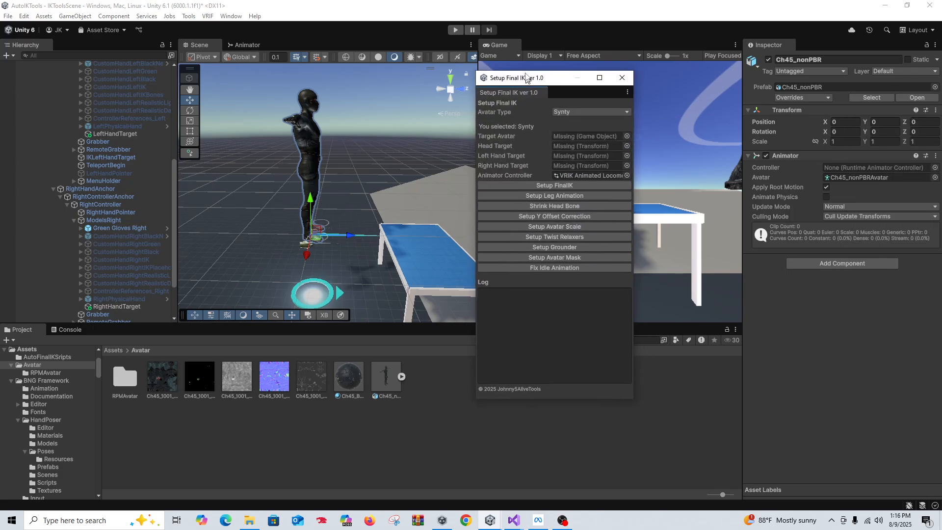
{"action": "scroll", "coordinate": [140, 195], "scroll_direction": "down", "scroll_amount": 3}
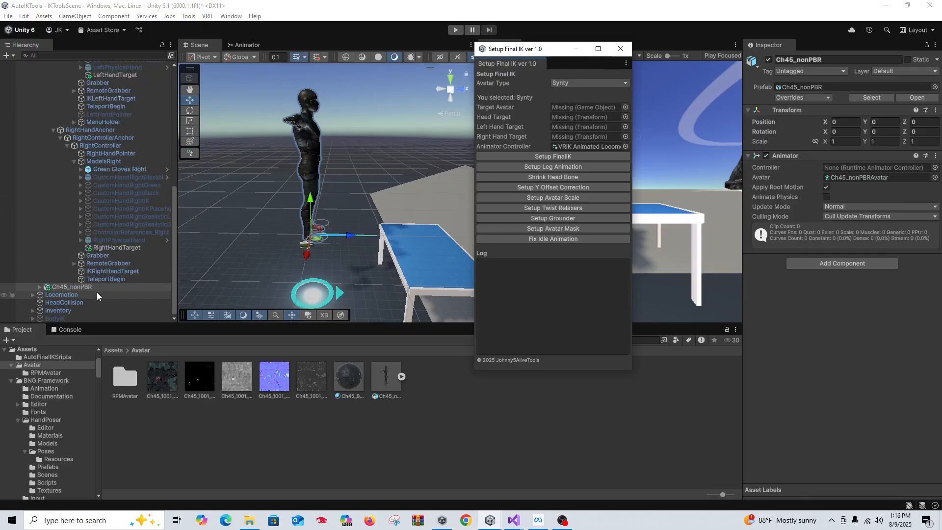
{"action": "left_click_drag", "start_coordinate": [96, 289], "coordinate": [596, 110]}
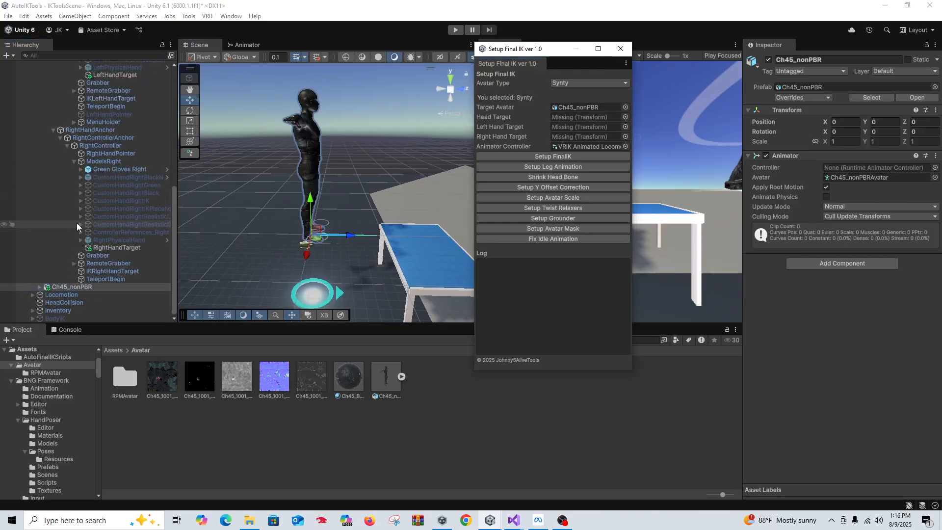
{"action": "scroll", "coordinate": [101, 188], "scroll_direction": "up", "scroll_amount": 8}
{"action": "left_click_drag", "start_coordinate": [122, 118], "coordinate": [581, 120]}
{"action": "left_click_drag", "start_coordinate": [134, 255], "coordinate": [586, 126]}
Assign RightHandTarget and keep VRIK Animated Locomotion as the controller
{"action": "scroll", "coordinate": [117, 233], "scroll_direction": "down", "scroll_amount": 4}
{"action": "scroll", "coordinate": [117, 233], "scroll_direction": "down", "scroll_amount": 4}
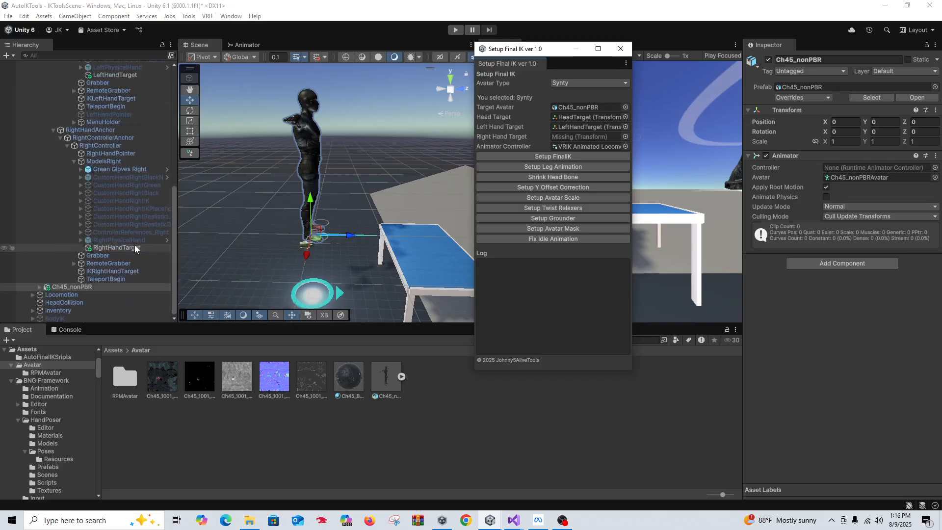
{"action": "left_click_drag", "start_coordinate": [116, 247], "coordinate": [564, 138]}
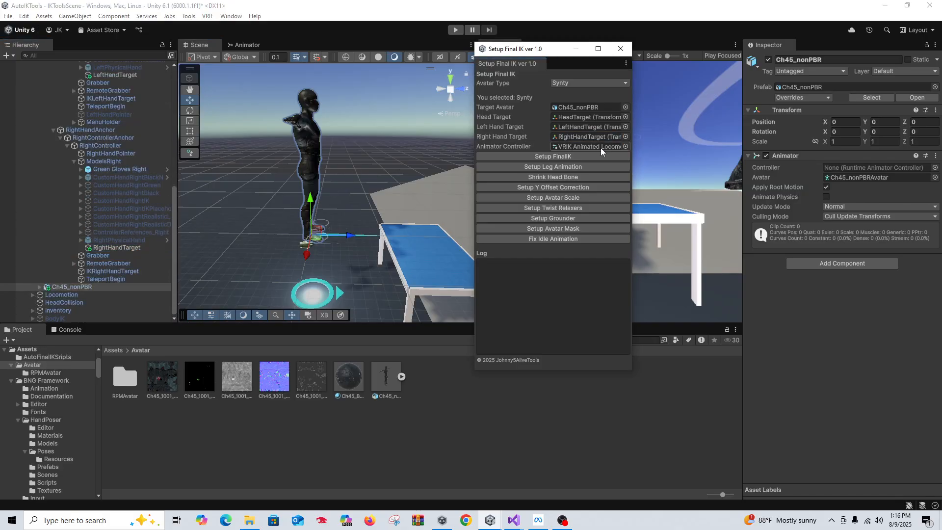
{"action": "left_click", "coordinate": [625, 147]}
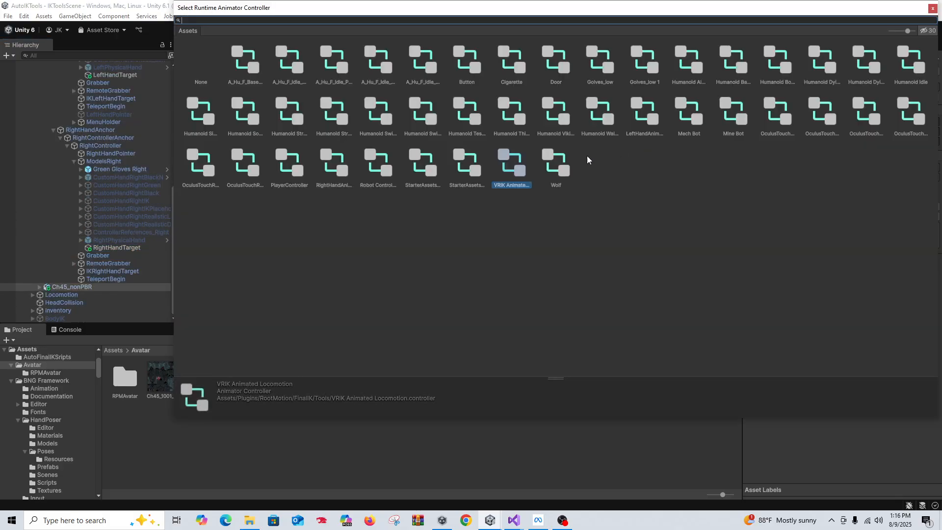
{"action": "double_click", "coordinate": [513, 174]}
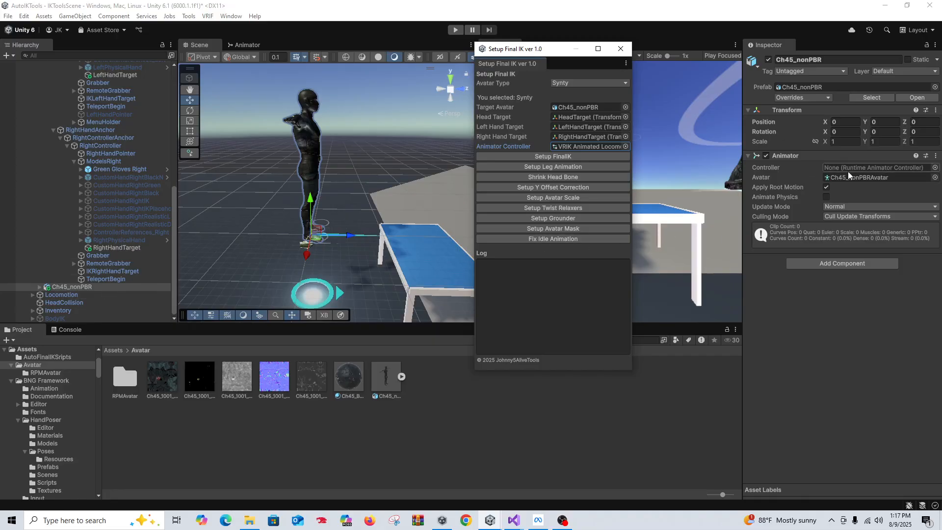
Run Setup FinalIK to add VRIK to Ch45_nonPBR and review its bone references
{"action": "left_click", "coordinate": [566, 156]}
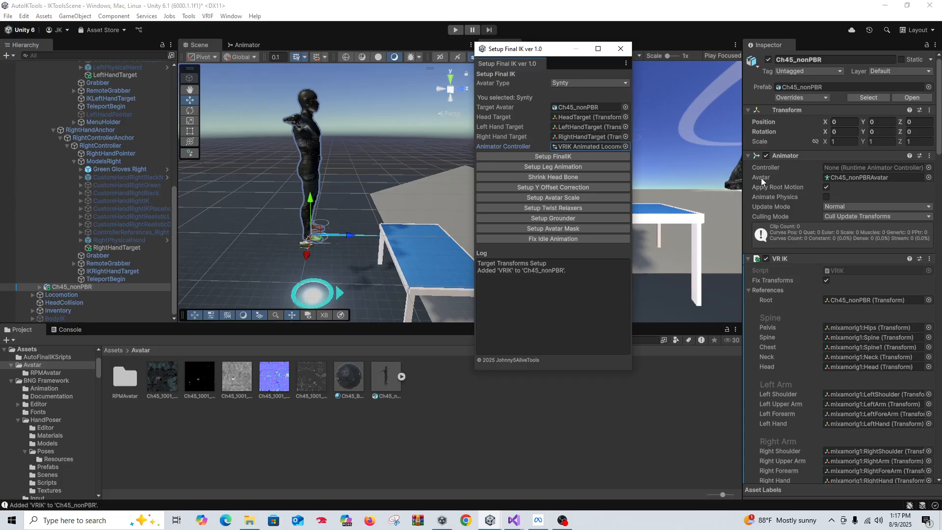
{"action": "scroll", "coordinate": [809, 211], "scroll_direction": "down", "scroll_amount": 3}
{"action": "scroll", "coordinate": [855, 248], "scroll_direction": "down", "scroll_amount": 12}
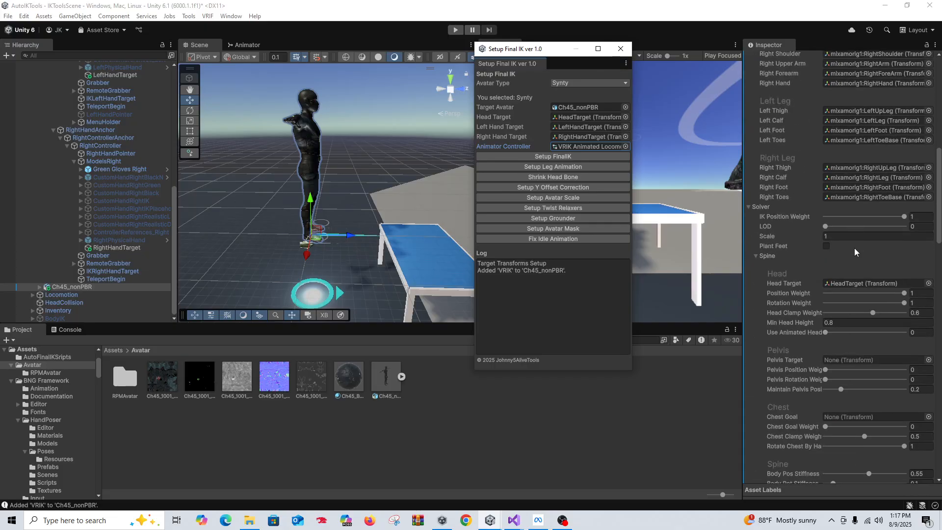
{"action": "scroll", "coordinate": [846, 248], "scroll_direction": "down", "scroll_amount": 8}
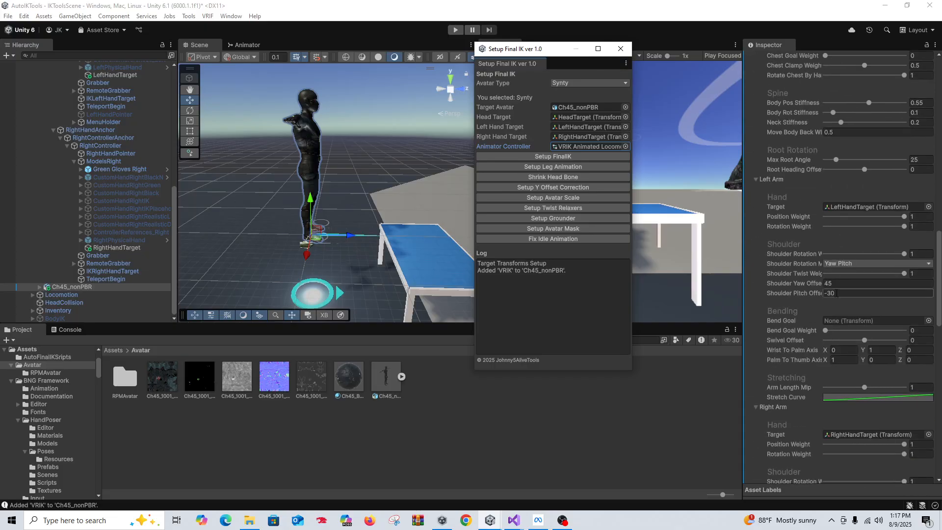
{"action": "scroll", "coordinate": [815, 383], "scroll_direction": "down", "scroll_amount": 4}
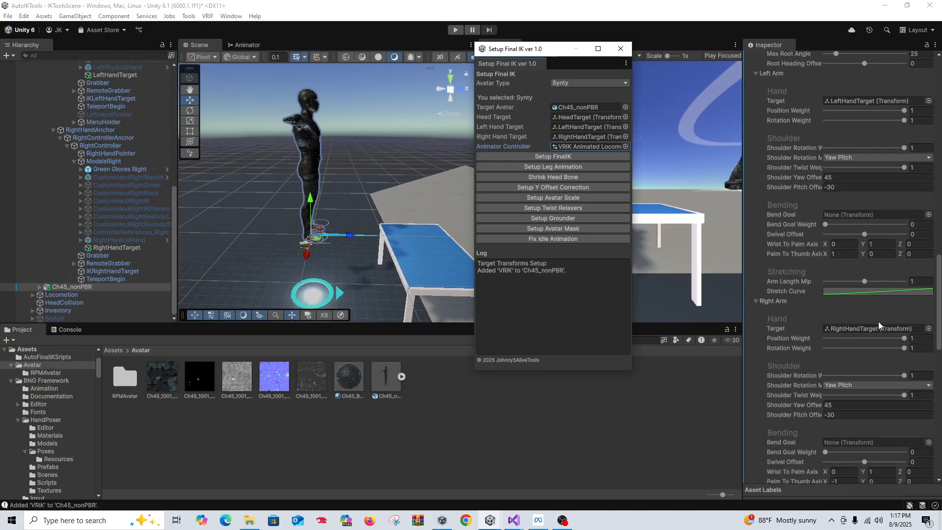
{"action": "scroll", "coordinate": [808, 354], "scroll_direction": "down", "scroll_amount": 7}
{"action": "scroll", "coordinate": [794, 249], "scroll_direction": "up", "scroll_amount": 20}
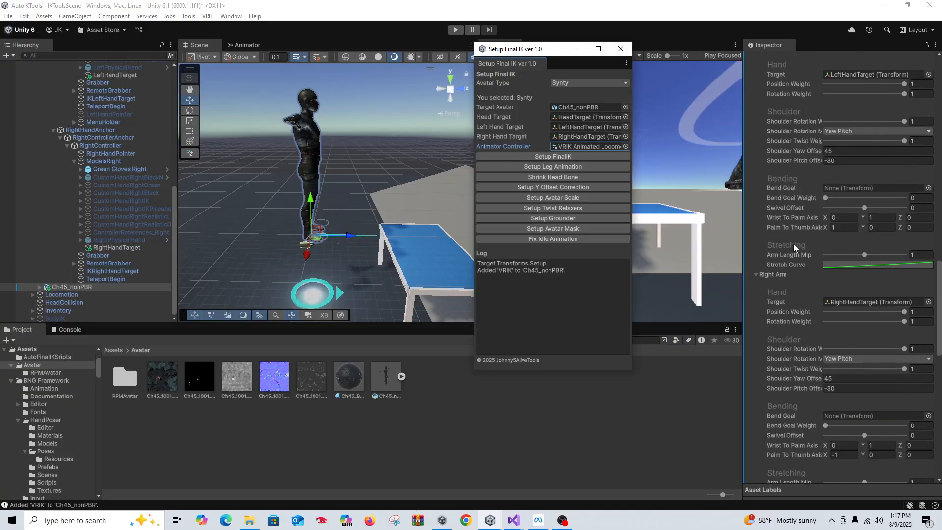
{"action": "scroll", "coordinate": [791, 241], "scroll_direction": "up", "scroll_amount": 16}
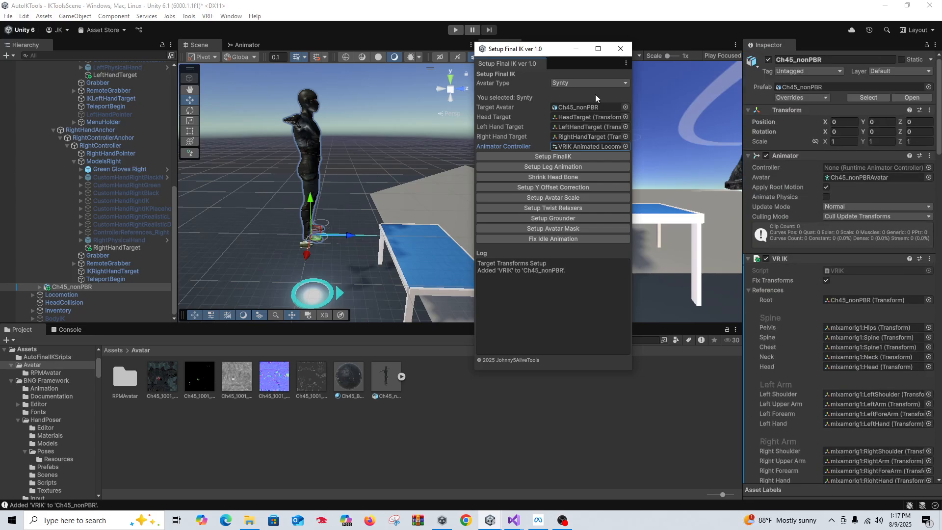
Change the avatar type from Synty to Default and check LeftHandTarget's transform
{"action": "left_click", "coordinate": [602, 82]}
{"action": "left_click", "coordinate": [560, 93]}
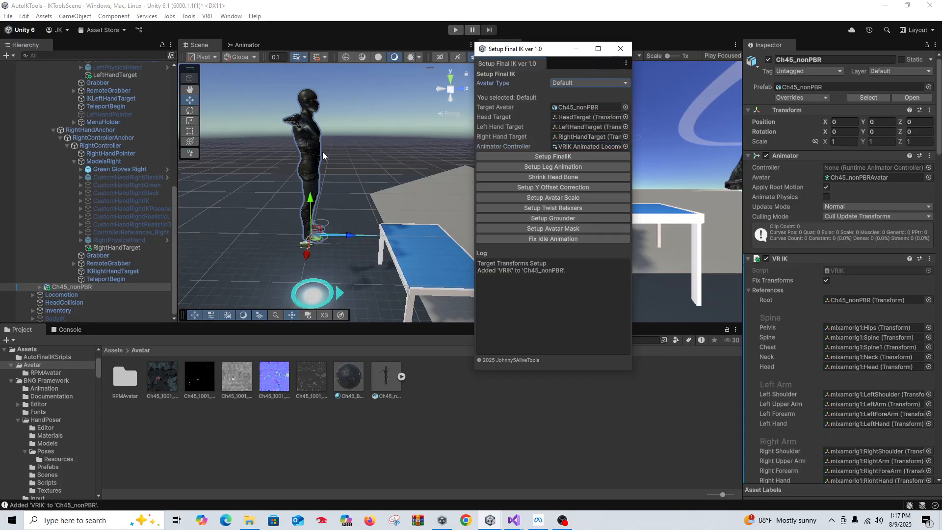
{"action": "scroll", "coordinate": [66, 149], "scroll_direction": "up", "scroll_amount": 5}
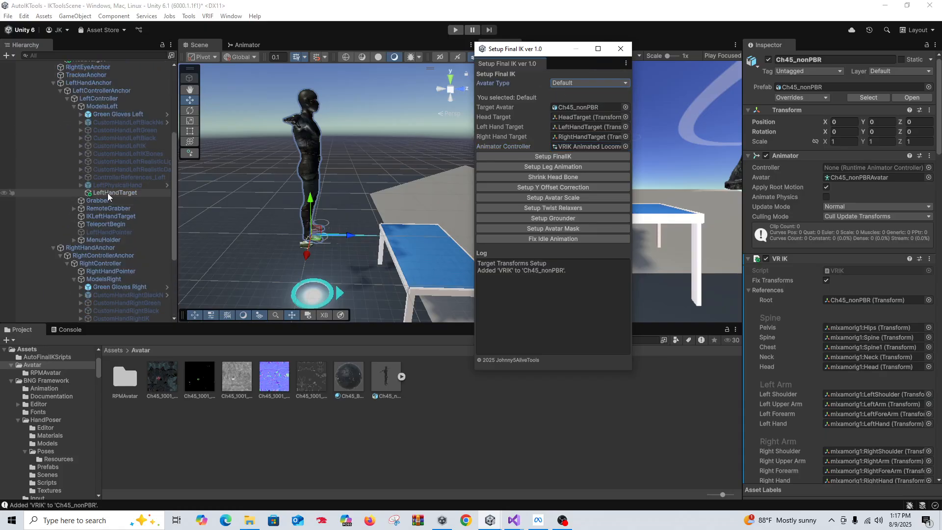
{"action": "left_click", "coordinate": [111, 192]}
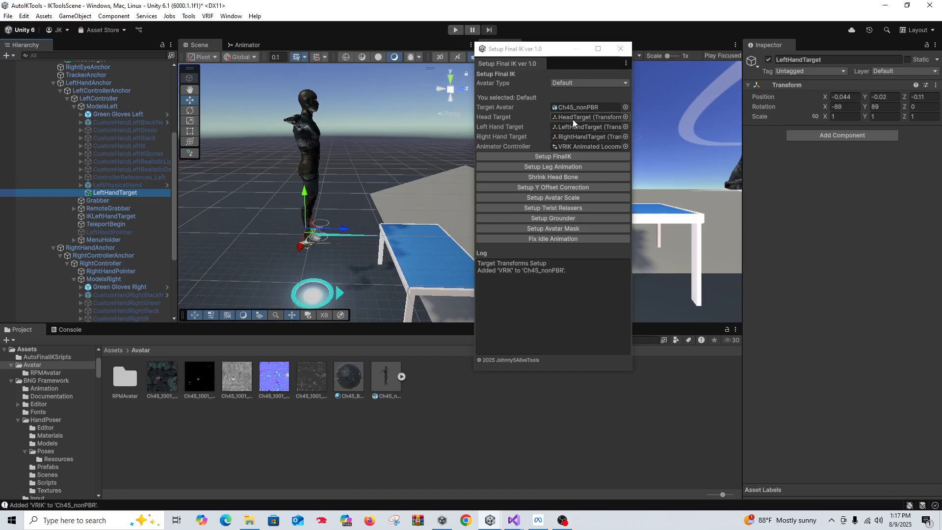
Switch avatar type to Mixamo and rerun Setup FinalIK, which reports VRIK already exists
{"action": "left_click", "coordinate": [592, 83]}
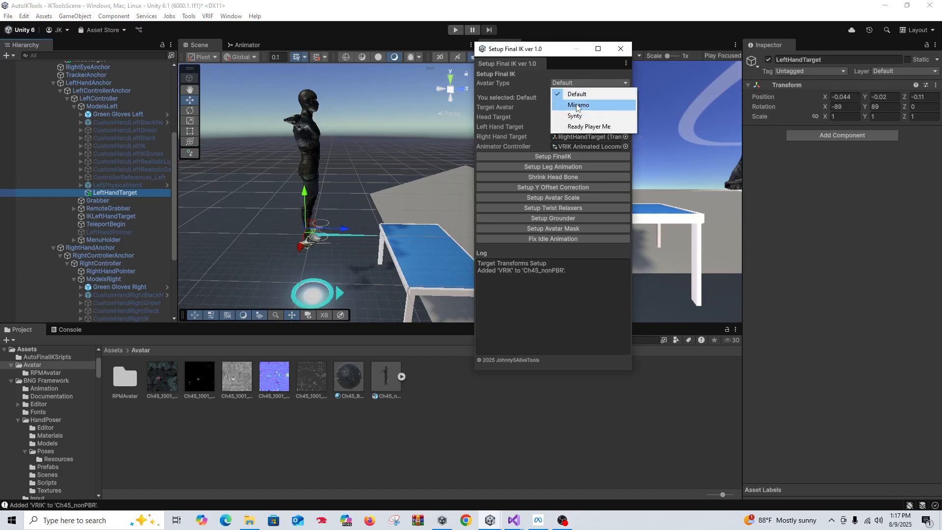
{"action": "left_click", "coordinate": [578, 104]}
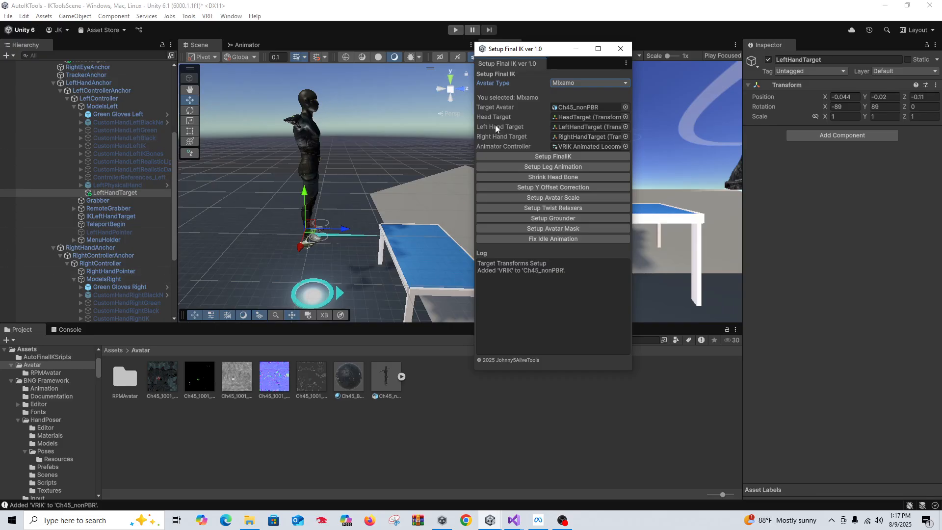
{"action": "left_click", "coordinate": [556, 158]}
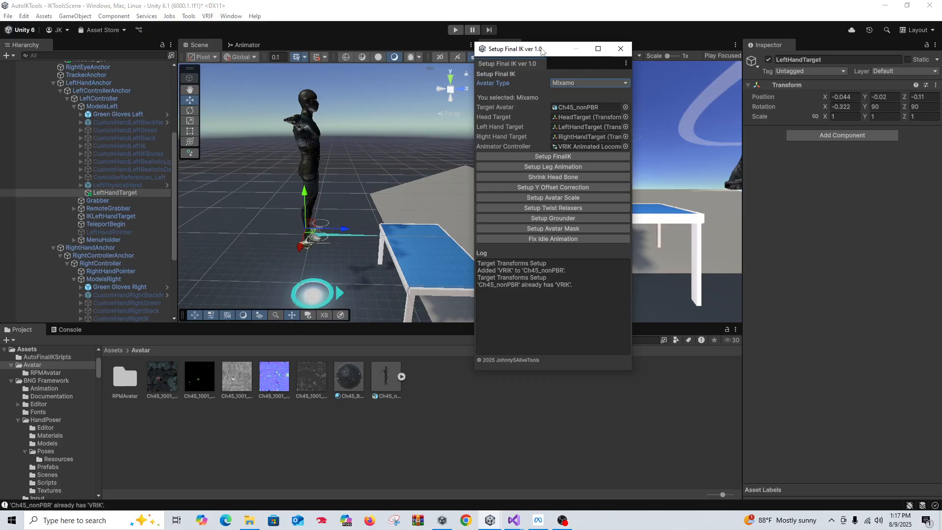
{"action": "left_click_drag", "start_coordinate": [542, 49], "coordinate": [541, 46]}
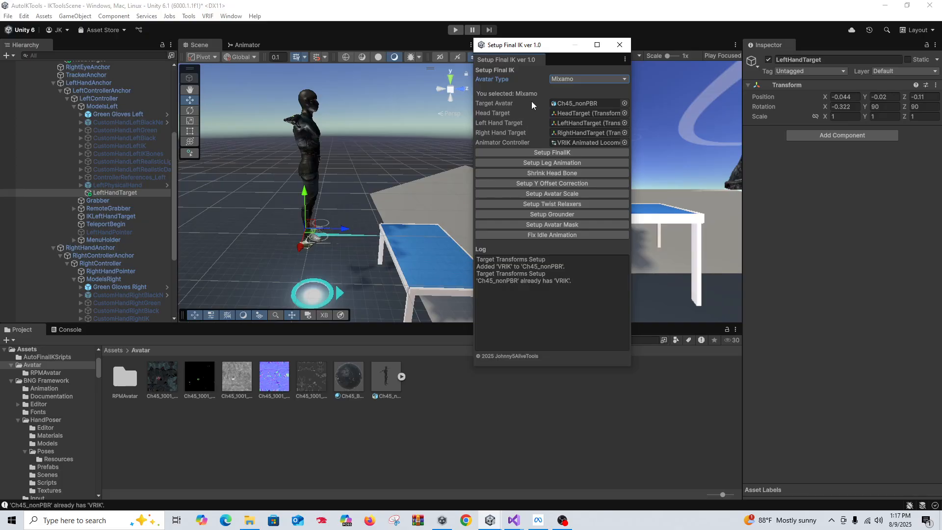
{"action": "left_click", "coordinate": [568, 79]}
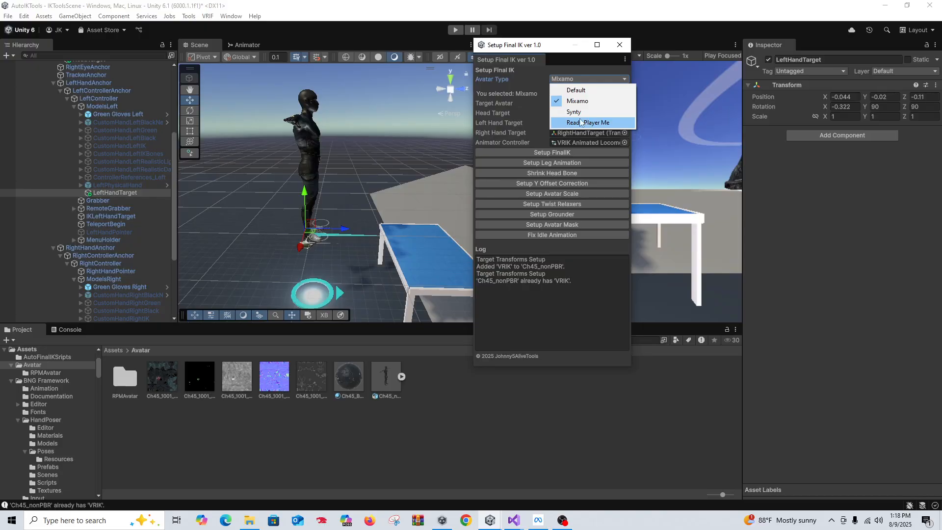
{"action": "left_click", "coordinate": [543, 69]}
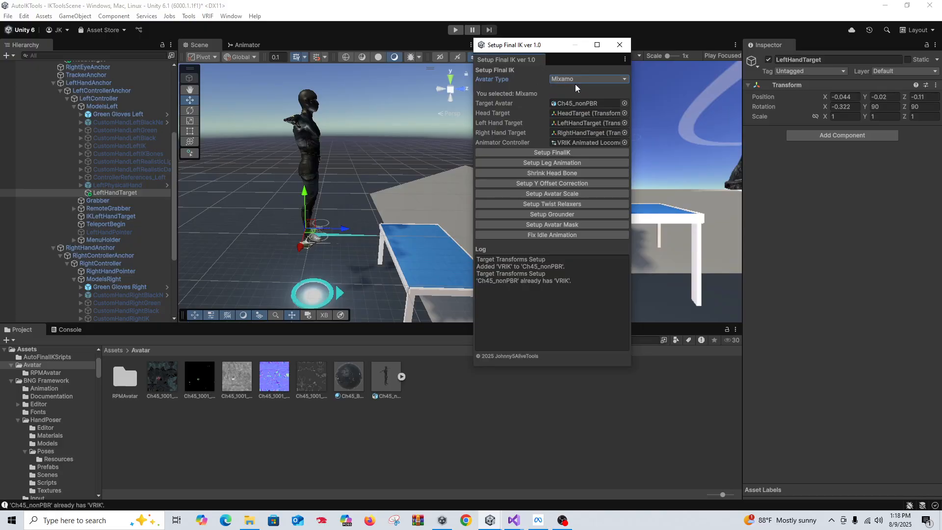
{"action": "scroll", "coordinate": [100, 228], "scroll_direction": "down", "scroll_amount": 3}
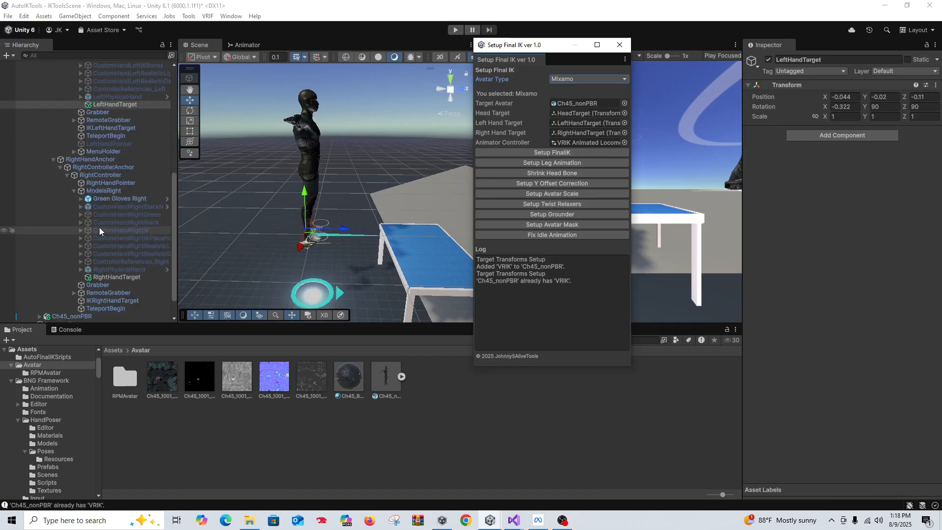
Run Setup Leg Animation on Ch45_nonPBR and review its Animated VRIK locomotion settings
{"action": "scroll", "coordinate": [100, 231], "scroll_direction": "down", "scroll_amount": 1}
{"action": "left_click", "coordinate": [81, 285]}
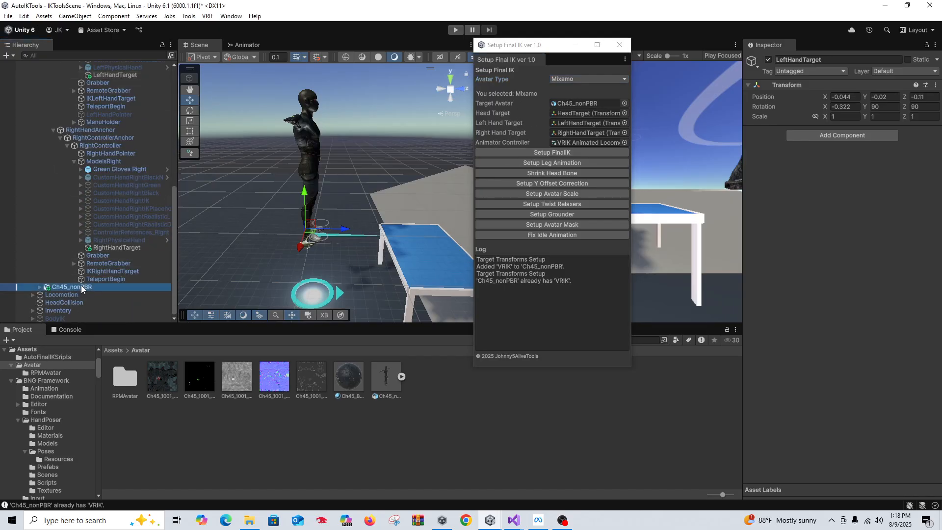
{"action": "left_click", "coordinate": [570, 164]}
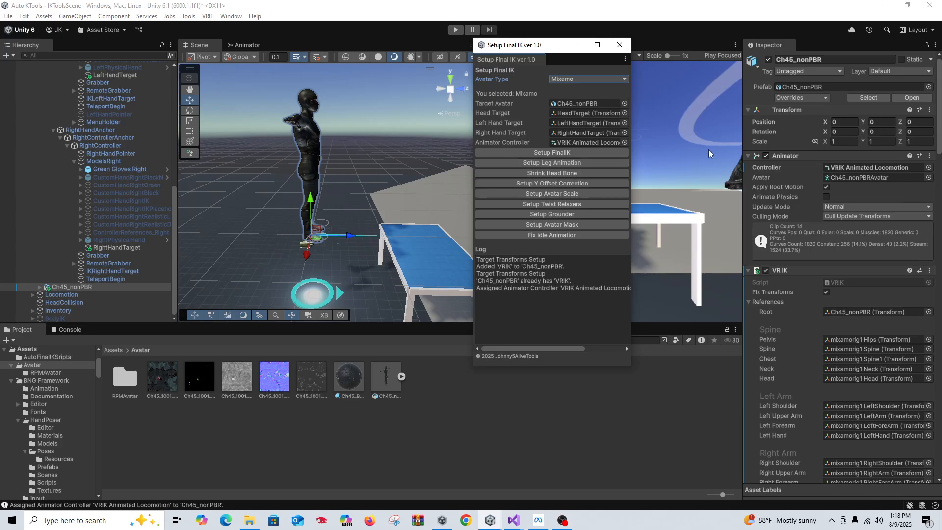
{"action": "scroll", "coordinate": [861, 269], "scroll_direction": "down", "scroll_amount": 15}
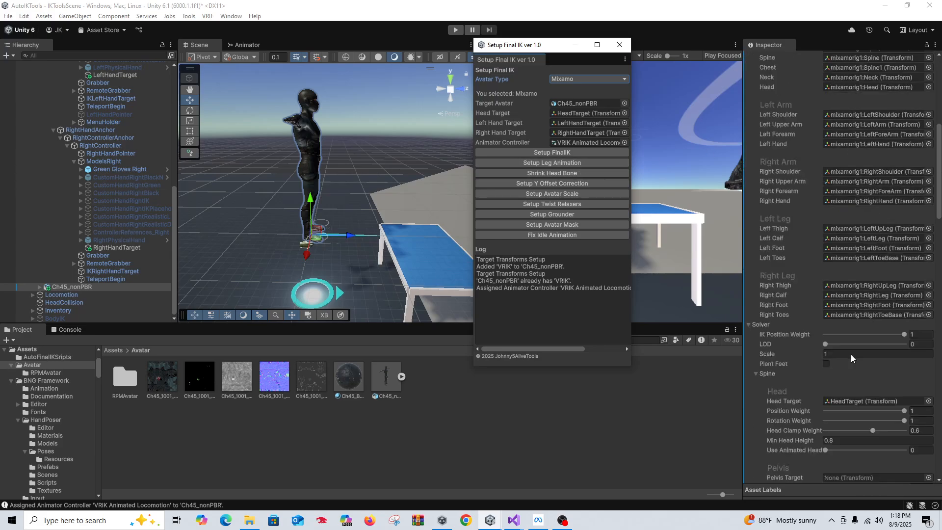
{"action": "scroll", "coordinate": [861, 368], "scroll_direction": "down", "scroll_amount": 10}
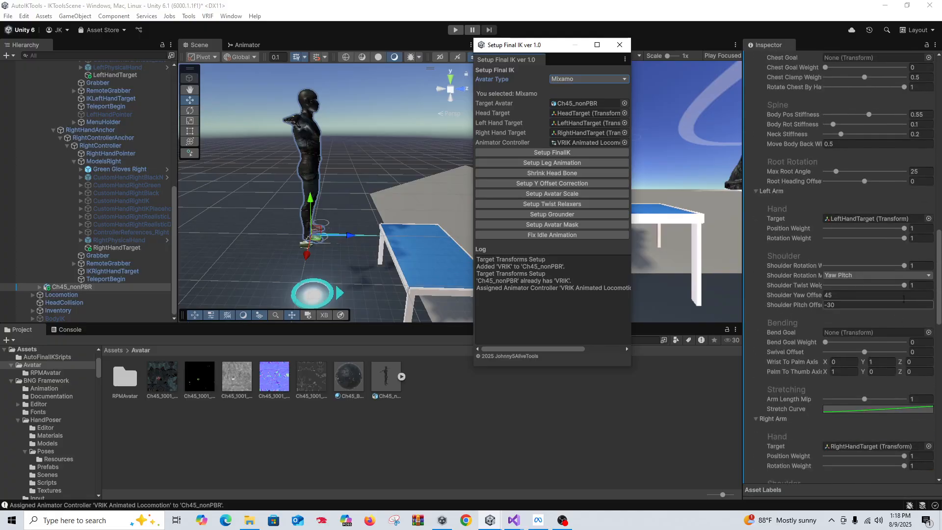
{"action": "scroll", "coordinate": [932, 401], "scroll_direction": "down", "scroll_amount": 5}
{"action": "scroll", "coordinate": [932, 401], "scroll_direction": "down", "scroll_amount": 5}
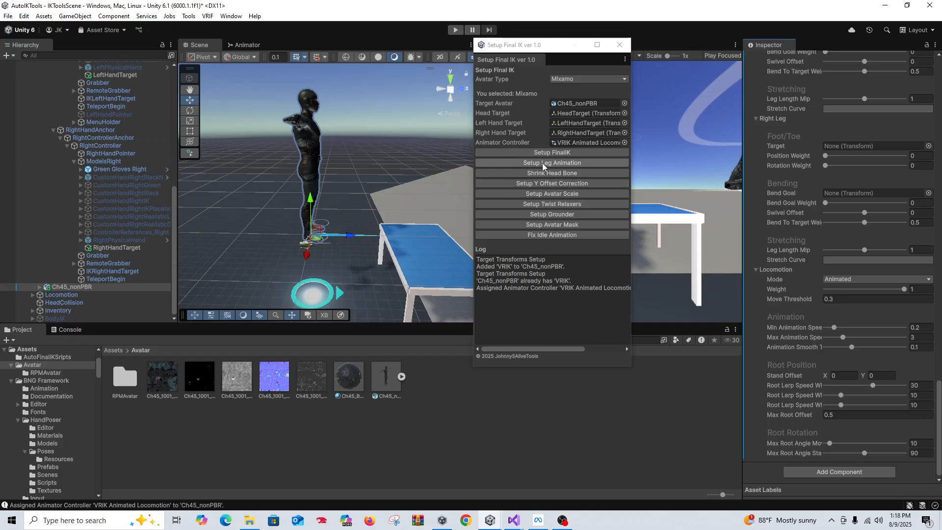
Toggle the avatar's head-shrink option off and back on
{"action": "left_click", "coordinate": [535, 174]}
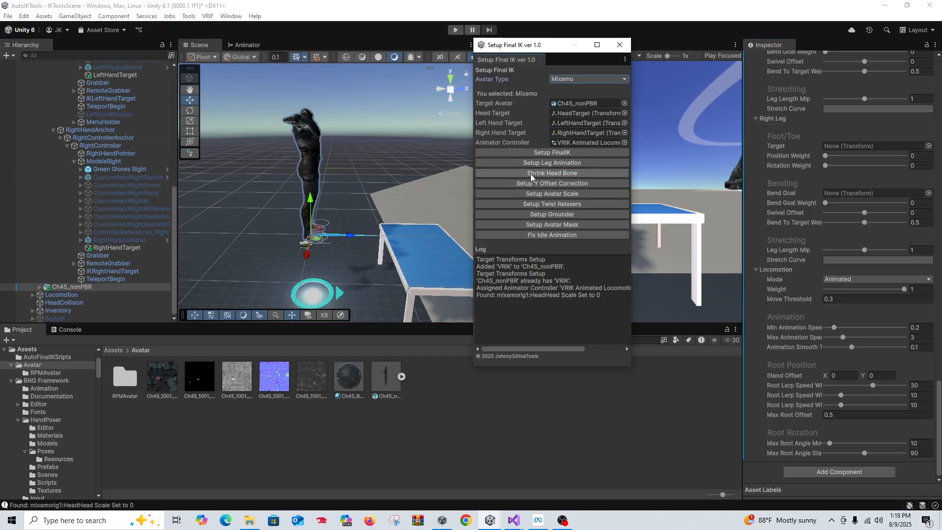
{"action": "left_click", "coordinate": [532, 172]}
{"action": "left_click", "coordinate": [532, 174]}
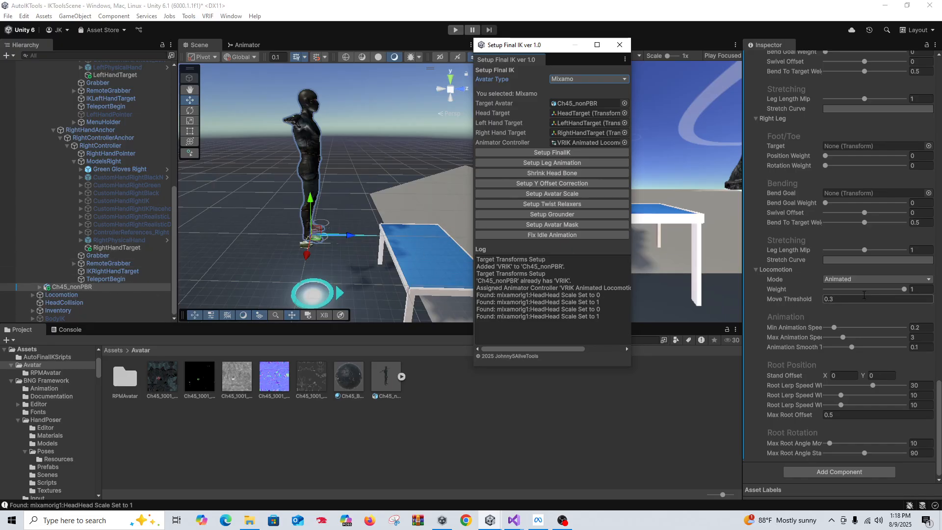
Add VRIK Character Y Offset and VRIK Player Scale scripts, then open Player Scale's component options
{"action": "left_click", "coordinate": [549, 184]}
{"action": "scroll", "coordinate": [783, 240], "scroll_direction": "up", "scroll_amount": 15}
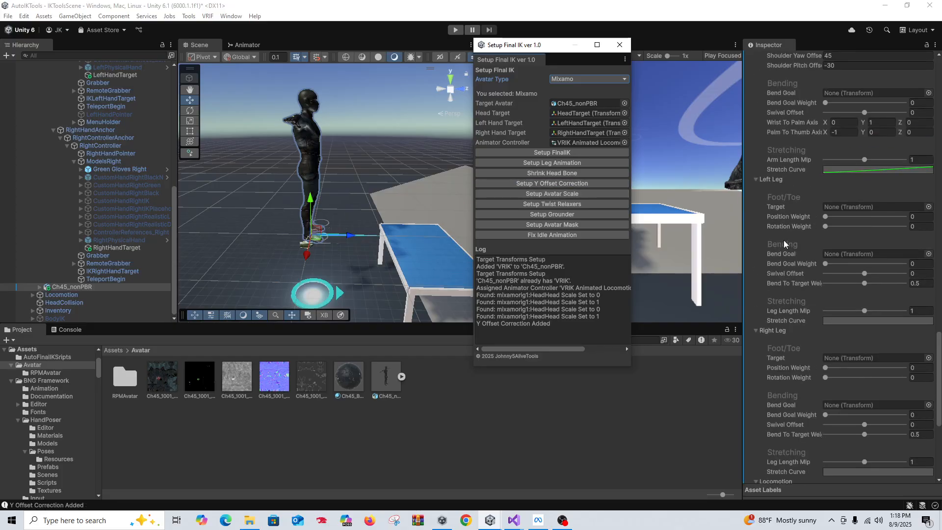
{"action": "scroll", "coordinate": [782, 234], "scroll_direction": "up", "scroll_amount": 15}
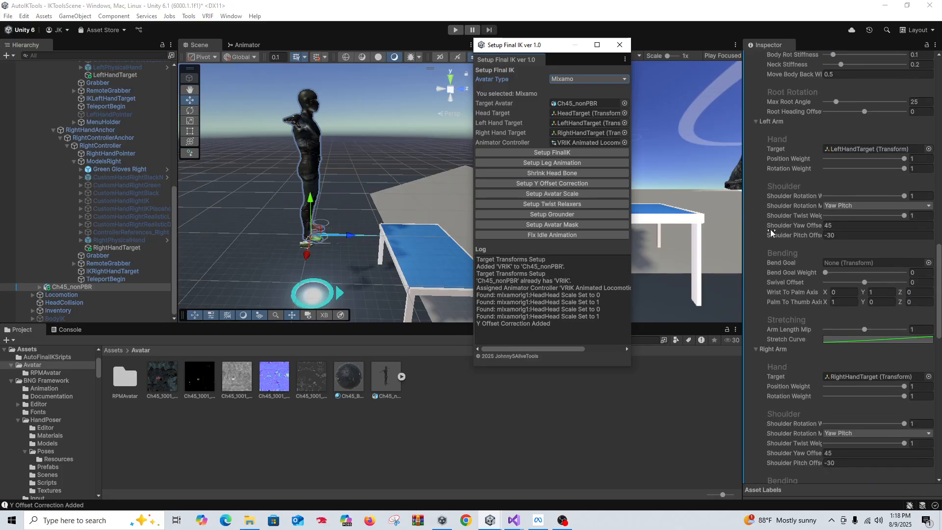
{"action": "left_click_drag", "start_coordinate": [937, 251], "coordinate": [930, 94]}
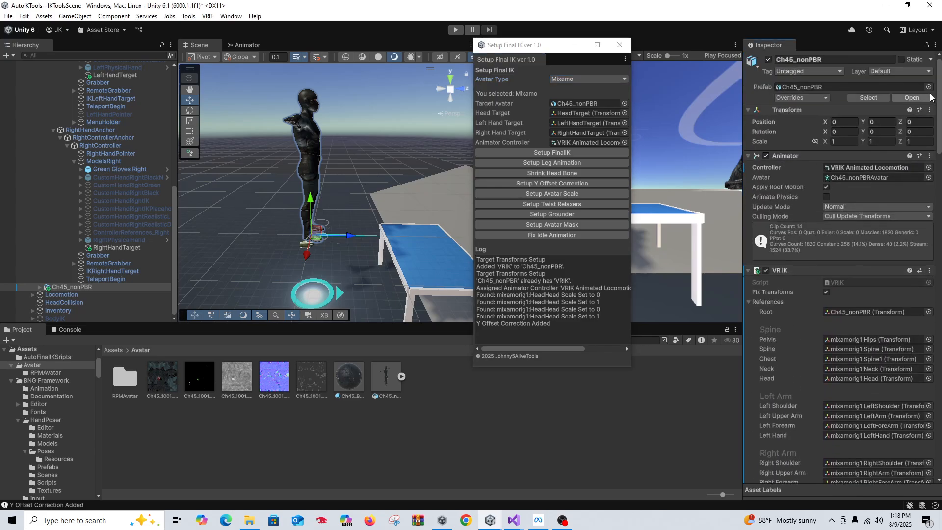
{"action": "left_click", "coordinate": [749, 271]}
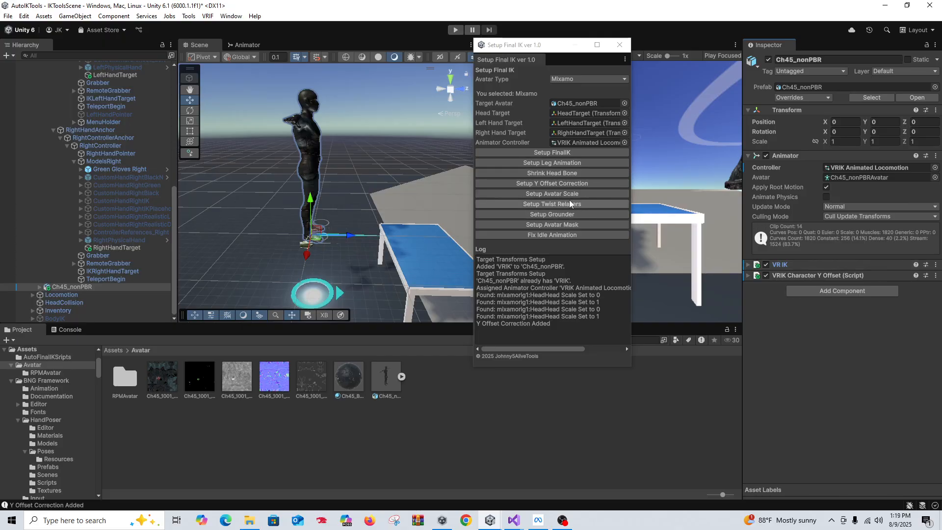
{"action": "left_click", "coordinate": [553, 195]}
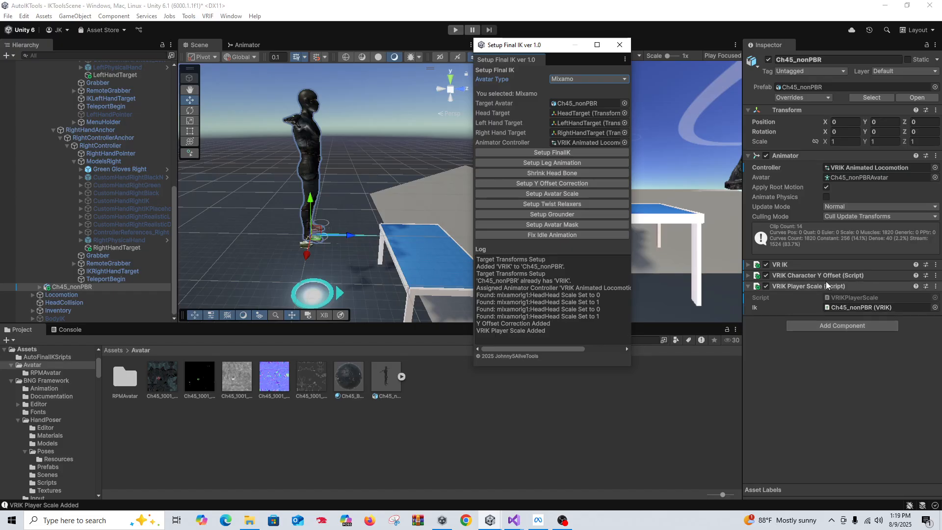
{"action": "right_click", "coordinate": [802, 286]}
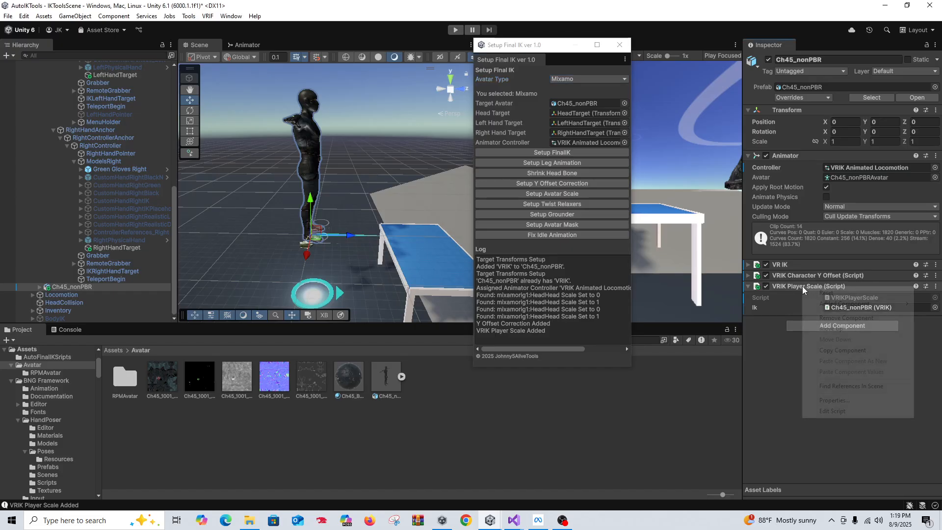
View VRIKPlayerScale.cs in Visual Studio, then return to Unity
{"action": "left_click", "coordinate": [820, 404]}
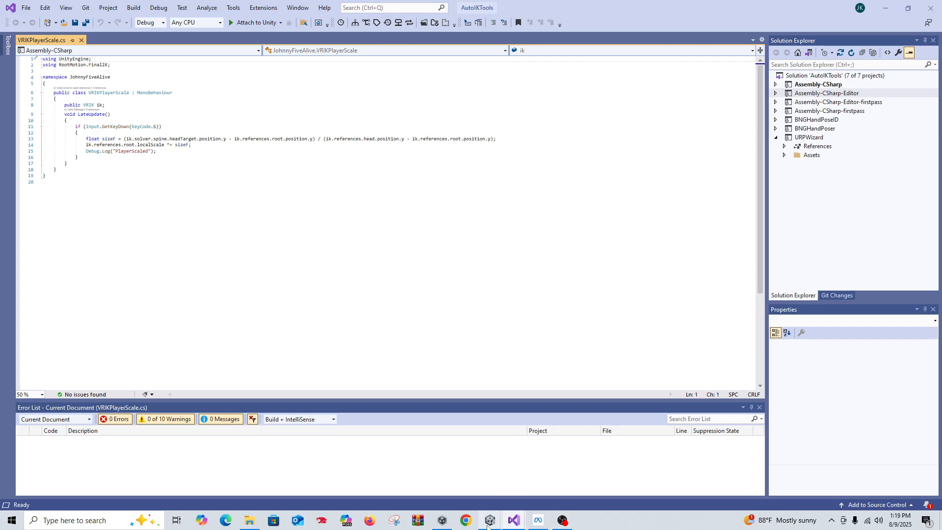
{"action": "mouse_move", "coordinate": [488, 527]}
{"action": "left_click", "coordinate": [448, 475]}
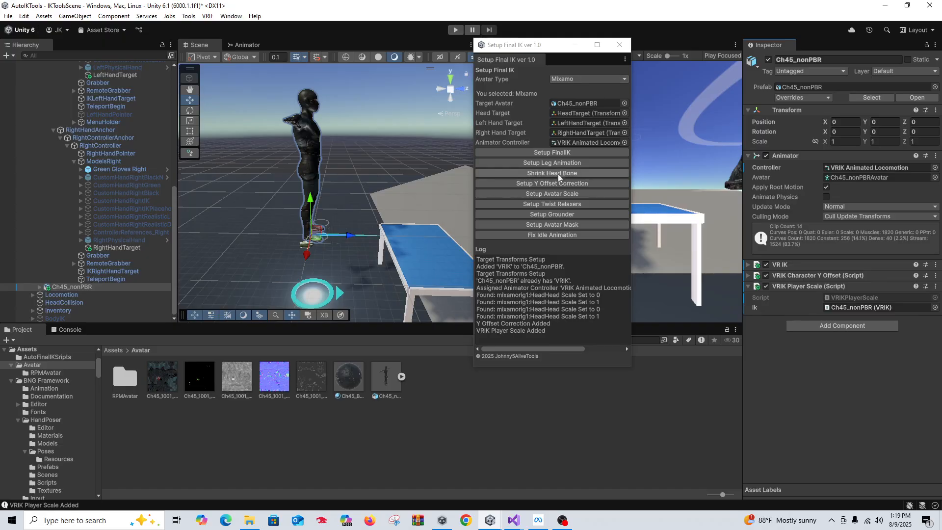
Add a Twist Relaxer to Ch45_nonPBR and check its left and right forearm solvers
{"action": "left_click", "coordinate": [555, 205]}
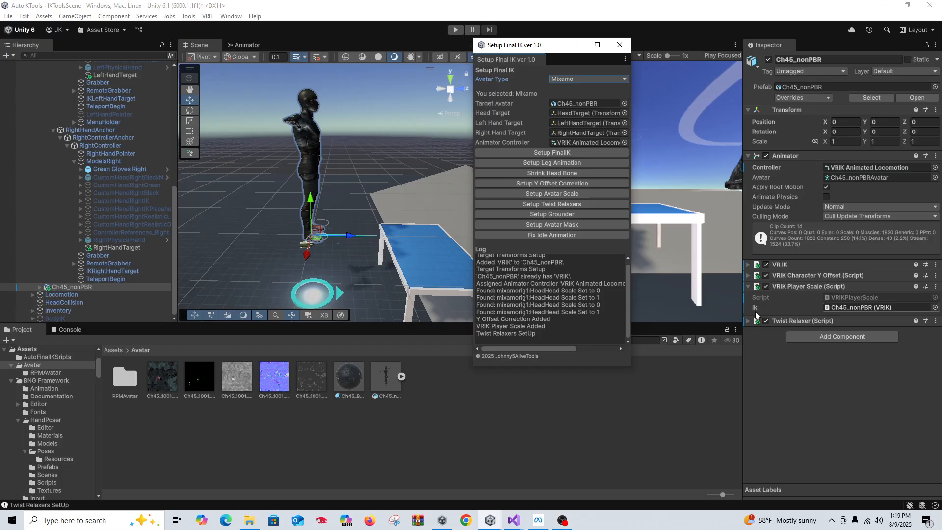
{"action": "left_click", "coordinate": [747, 323]}
{"action": "scroll", "coordinate": [854, 323], "scroll_direction": "down", "scroll_amount": 2}
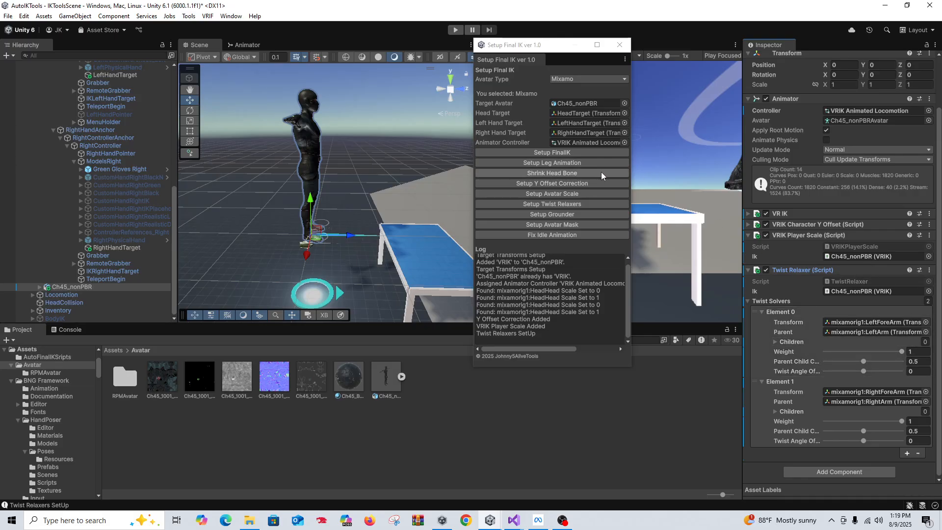
{"action": "left_click", "coordinate": [747, 270]}
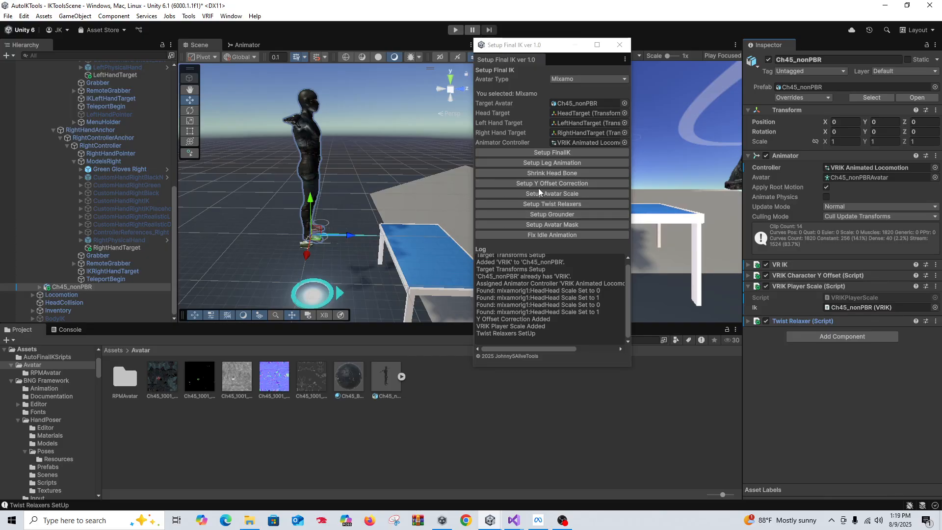
Add a Grounder with Left and Right Leg IK to Ch45_nonPBR, then assign the Base Layer avatar mask
{"action": "left_click", "coordinate": [553, 215]}
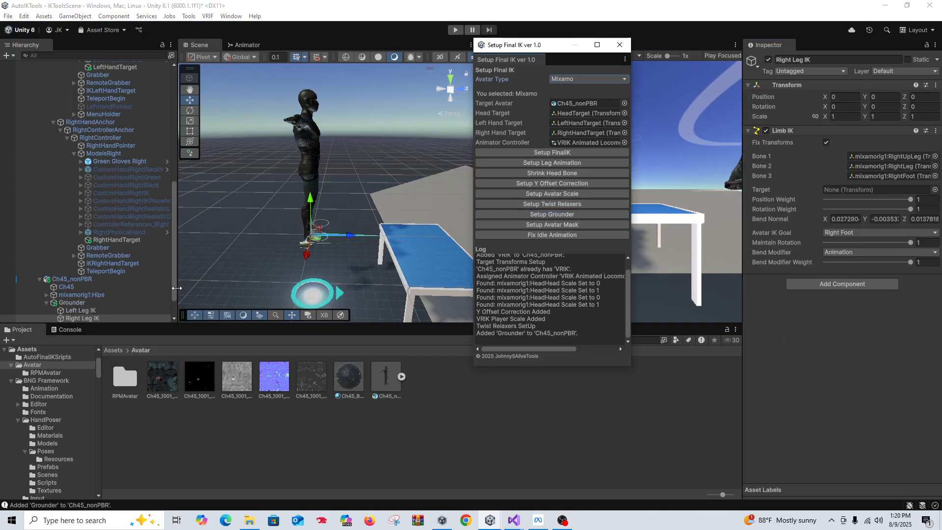
{"action": "left_click", "coordinate": [106, 303]}
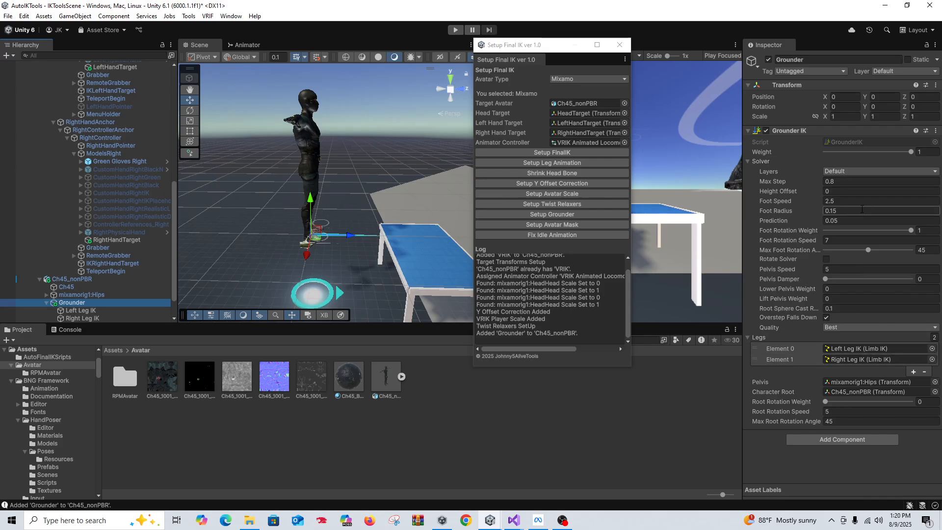
{"action": "left_click", "coordinate": [142, 310]}
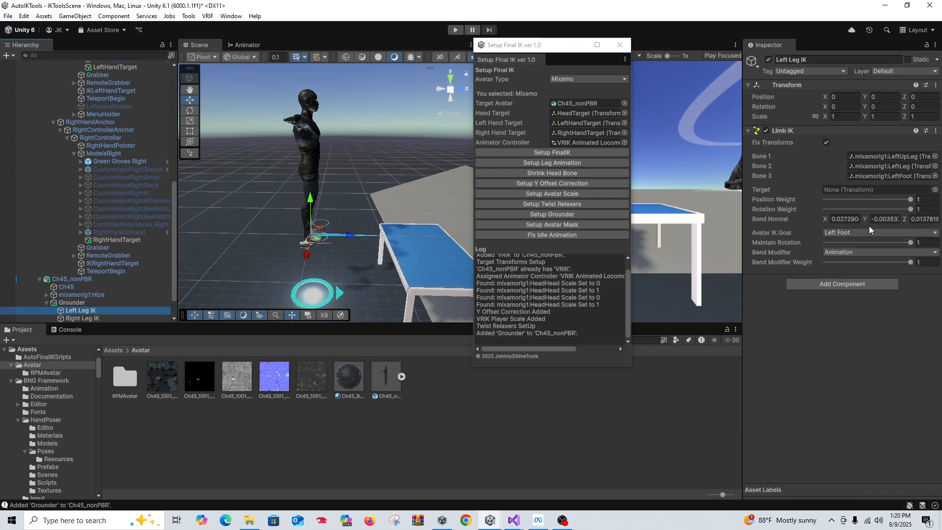
{"action": "left_click", "coordinate": [557, 224]}
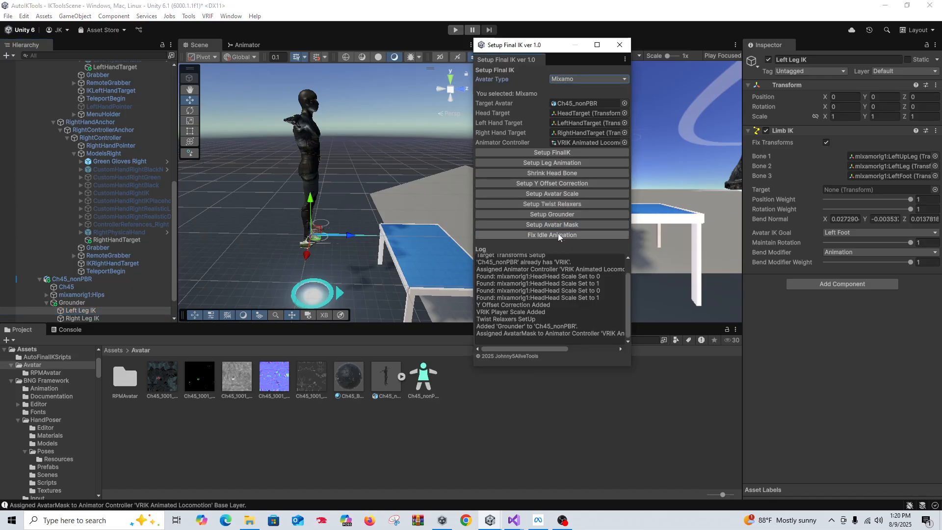
Check the Base Layer mask in the Animator and set the VRIK_Idle state's speed to 0
{"action": "left_click", "coordinate": [247, 45]}
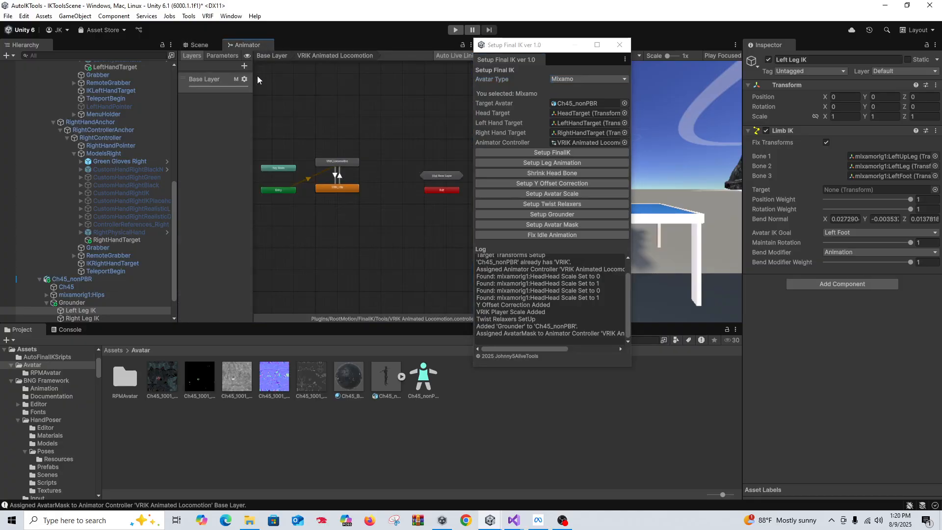
{"action": "left_click", "coordinate": [244, 79]}
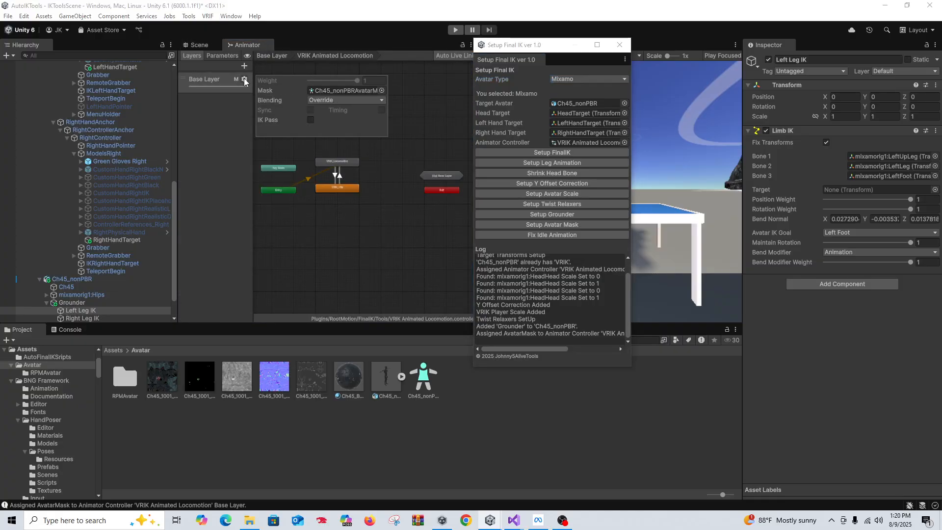
{"action": "left_click", "coordinate": [341, 188]}
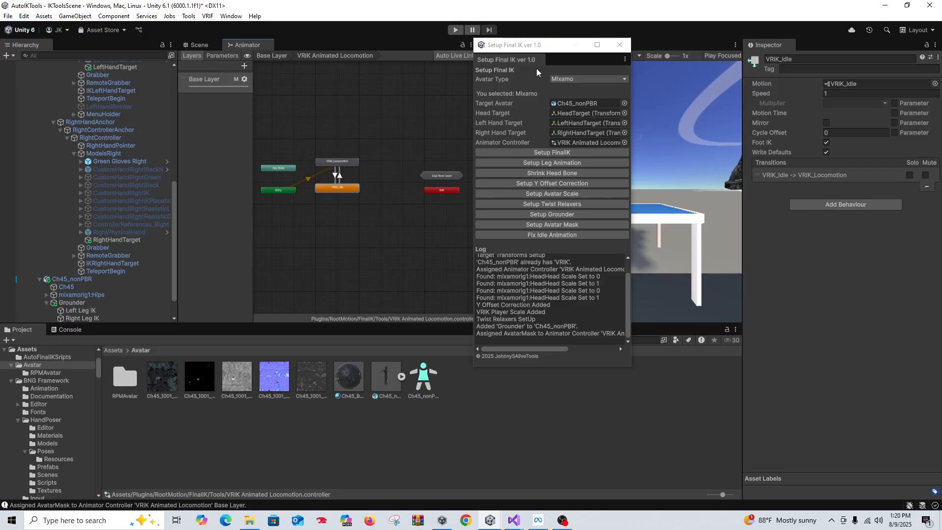
{"action": "left_click_drag", "start_coordinate": [556, 45], "coordinate": [555, 40]}
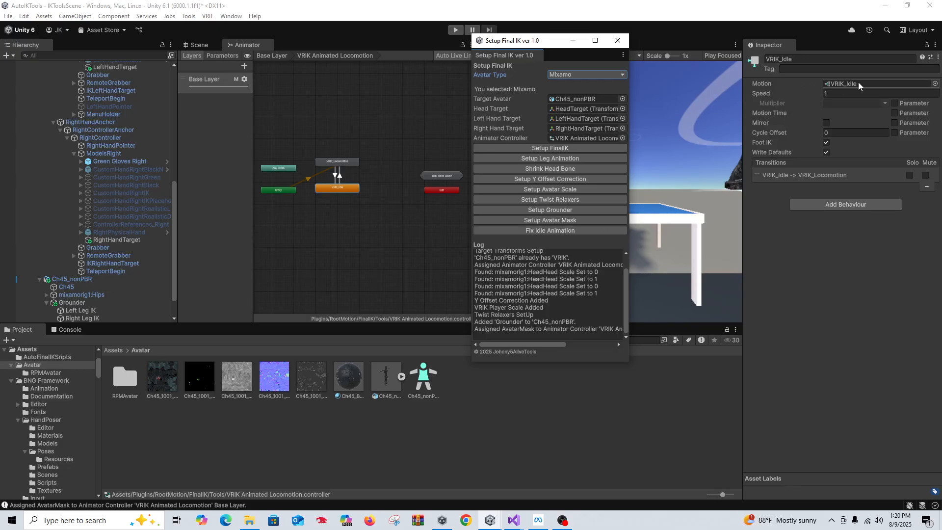
{"action": "left_click", "coordinate": [546, 231]}
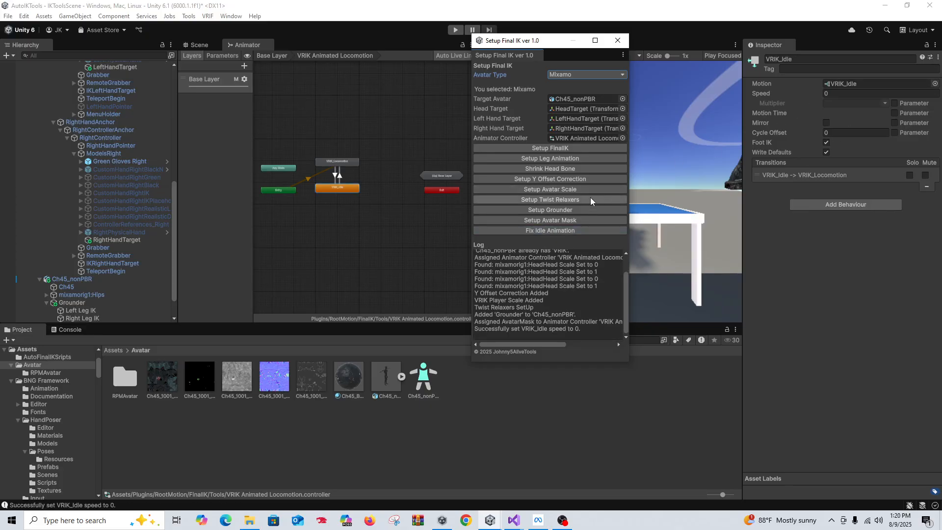
{"action": "left_click", "coordinate": [583, 231]}
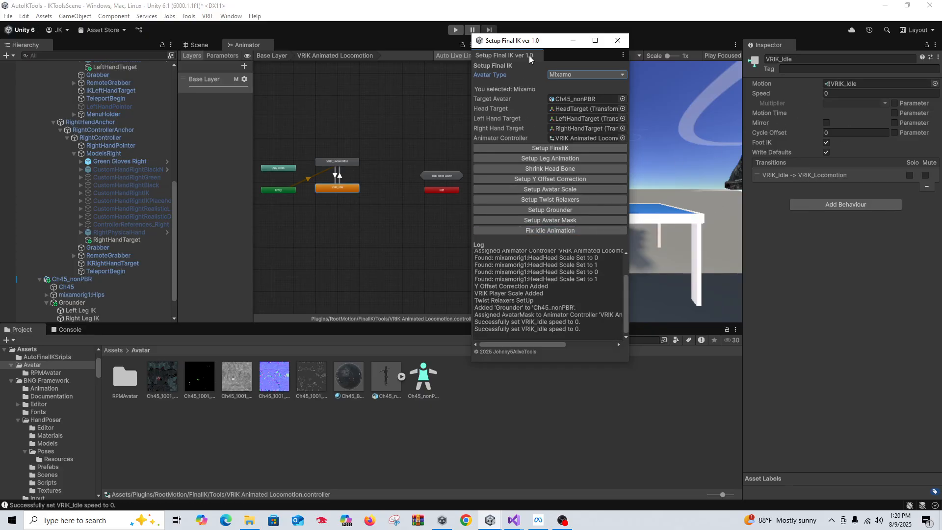
{"action": "left_click_drag", "start_coordinate": [535, 41], "coordinate": [637, 44]}
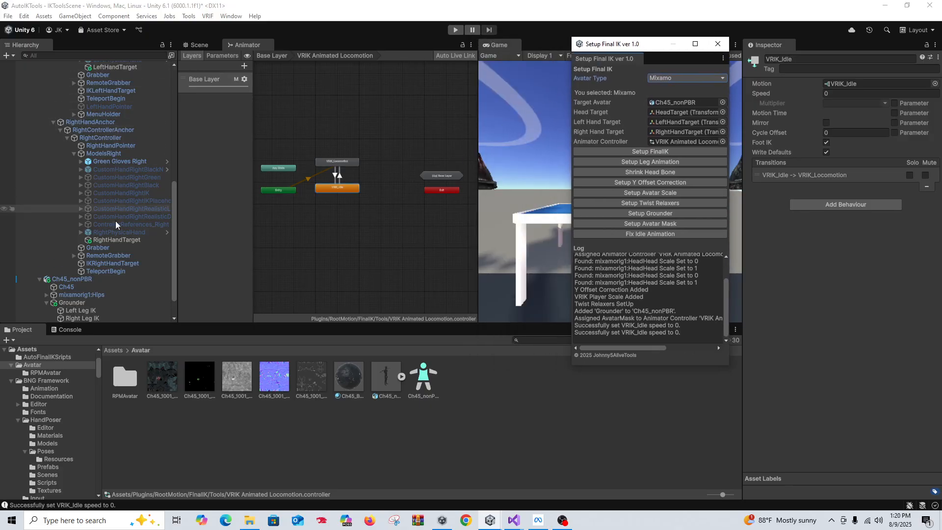
Play-test the Ch45_nonPBR avatar walking forward with W, then stop Play mode
{"action": "left_click", "coordinate": [198, 45]}
{"action": "left_click", "coordinate": [456, 30]}
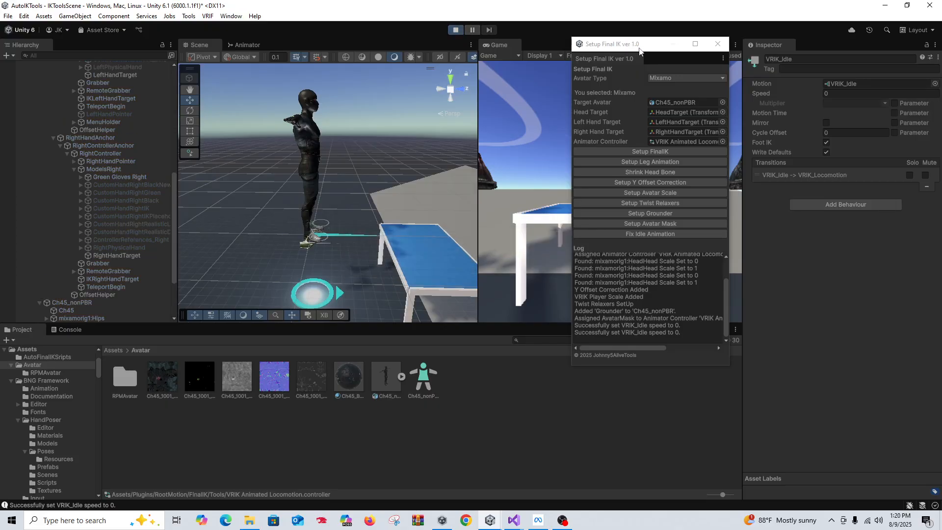
{"action": "left_click_drag", "start_coordinate": [629, 49], "coordinate": [941, 74]}
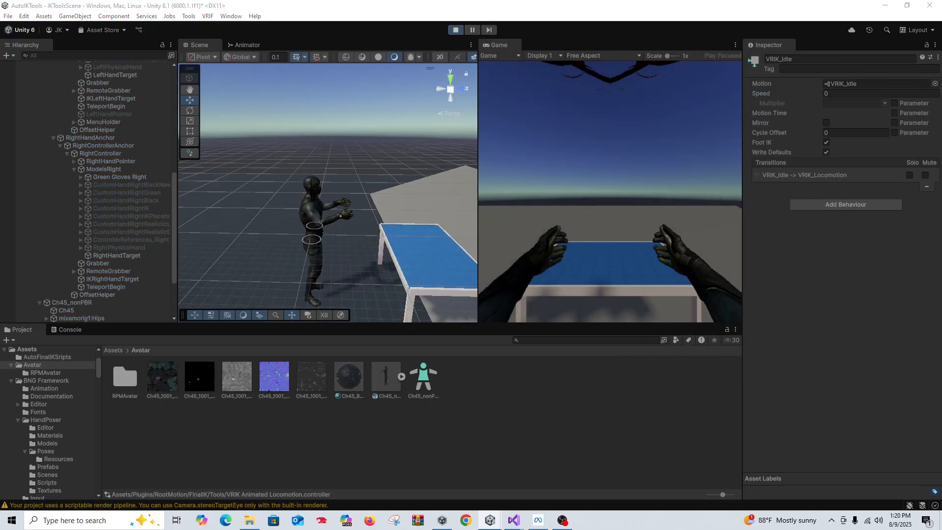
{"action": "right_click_drag", "start_coordinate": [740, 203], "coordinate": [540, 169]}
{"action": "key", "text": "w"}
{"action": "key", "text": "w"}
{"action": "key", "text": "w"}
{"action": "key", "text": "w"}
{"action": "key", "text": "w"}
{"action": "right_click_drag", "start_coordinate": [609, 192], "coordinate": [610, 188]}
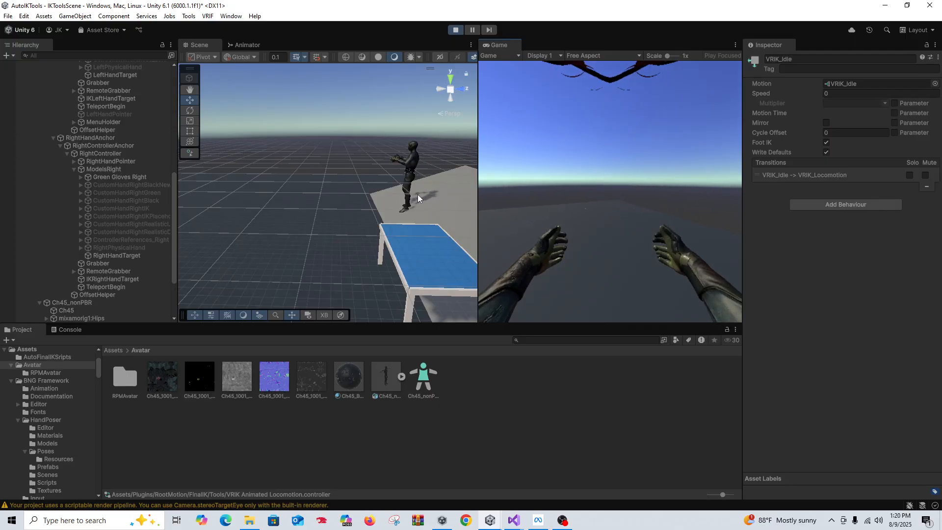
{"action": "left_click", "coordinate": [455, 29]}
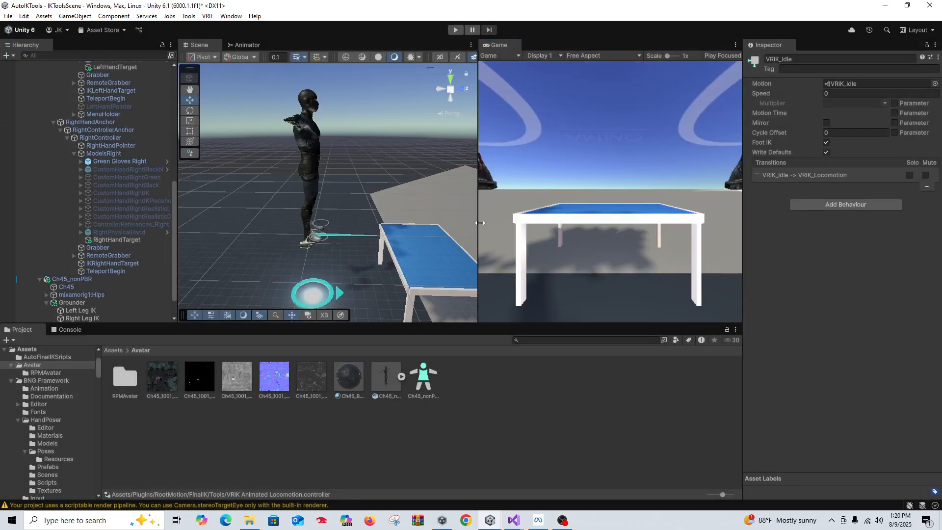
Delete Ch45_nonPBR from the scene Hierarchy
{"action": "scroll", "coordinate": [126, 218], "scroll_direction": "down", "scroll_amount": 2}
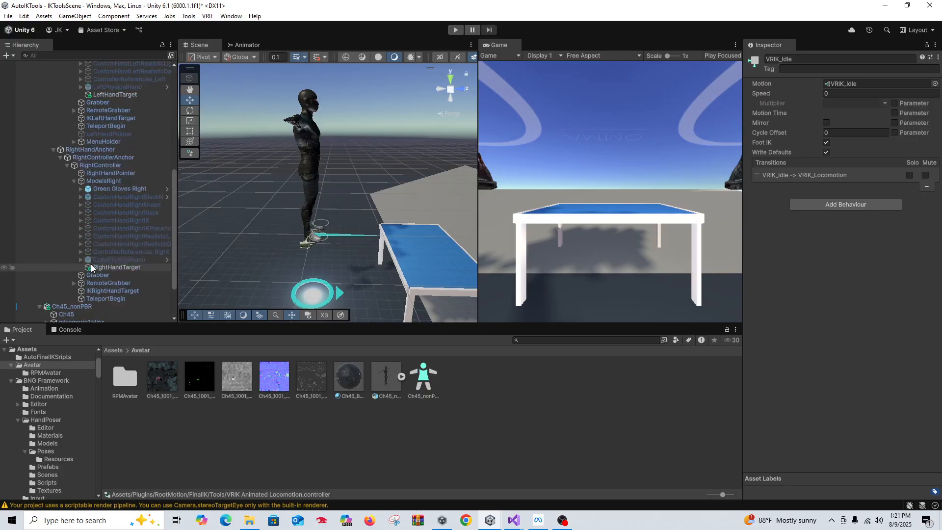
{"action": "left_click", "coordinate": [99, 247]}
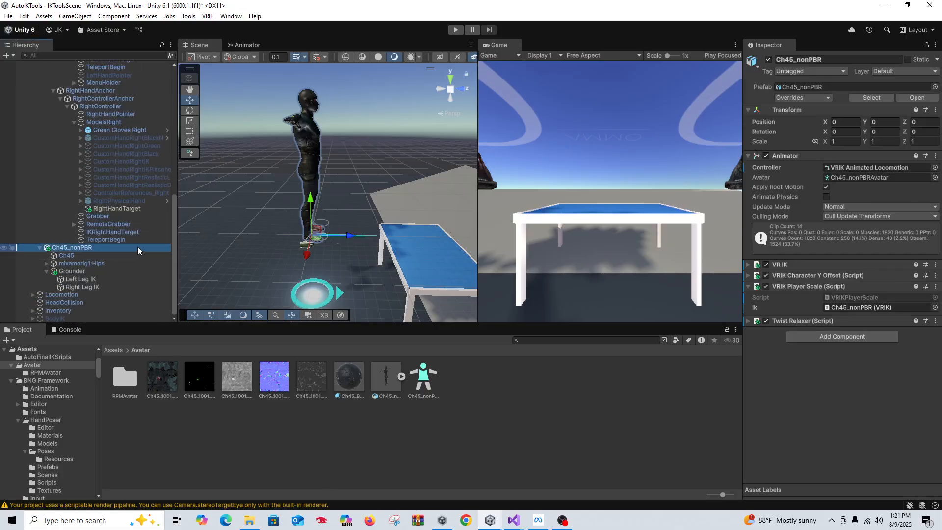
{"action": "key", "text": "Delete"}
Add SM_Chr_Builder_Overalls_01 from PolygonConstruction > Prefabs > Characters under XR Rig Advanced
{"action": "scroll", "coordinate": [106, 164], "scroll_direction": "up", "scroll_amount": 4}
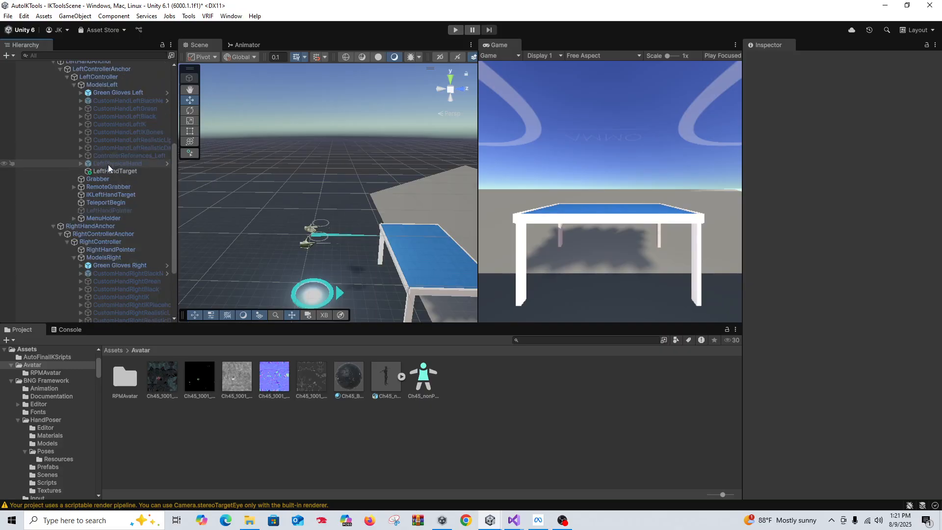
{"action": "left_click", "coordinate": [113, 349]}
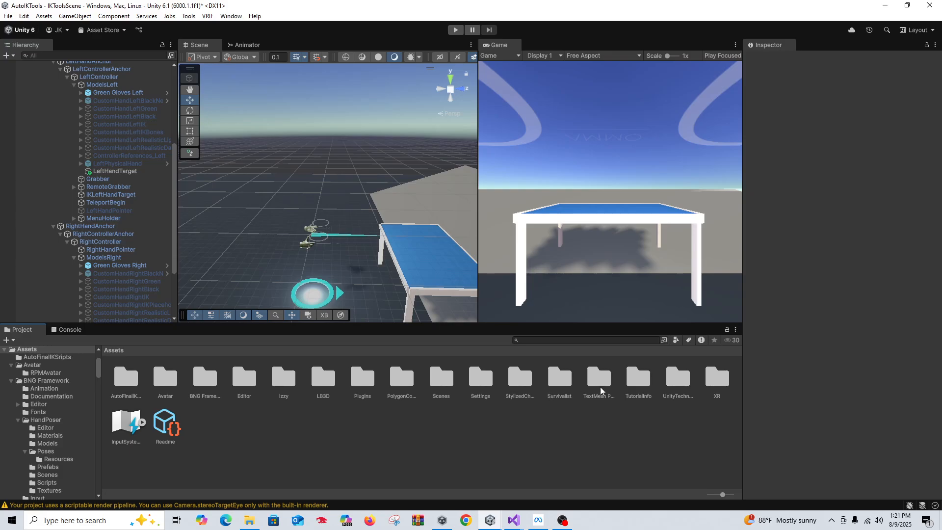
{"action": "double_click", "coordinate": [403, 388]}
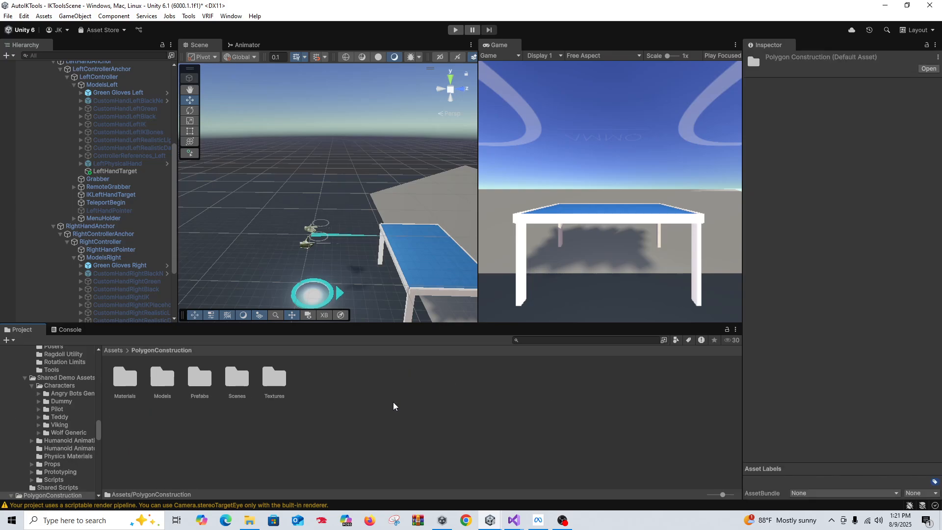
{"action": "double_click", "coordinate": [196, 379]}
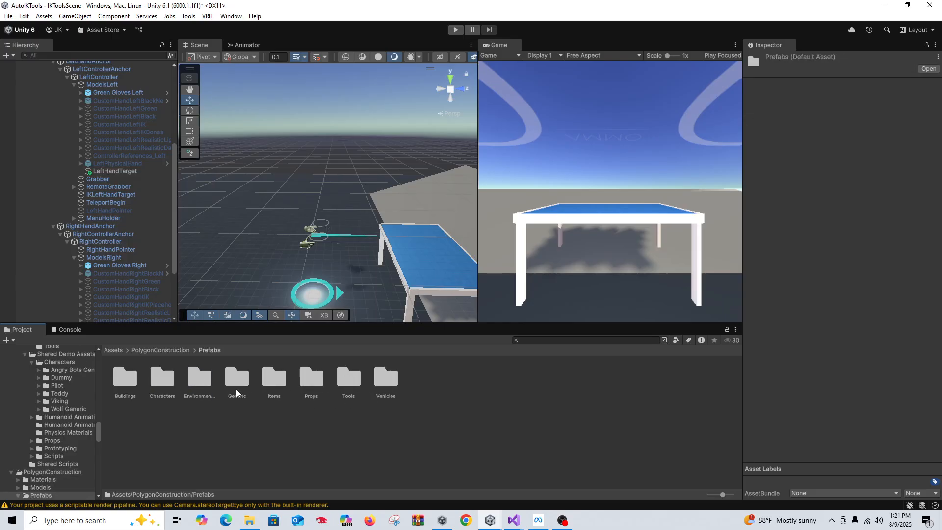
{"action": "double_click", "coordinate": [162, 379]}
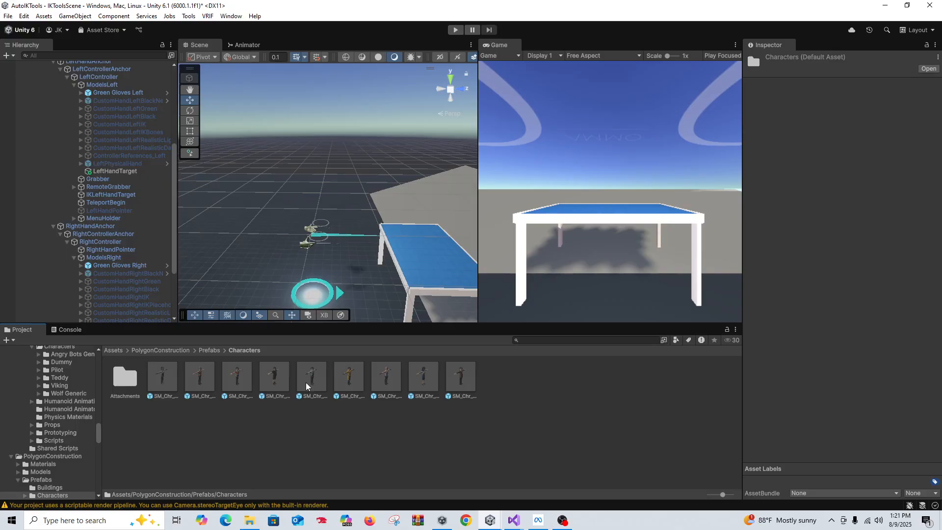
{"action": "scroll", "coordinate": [96, 132], "scroll_direction": "up", "scroll_amount": 10}
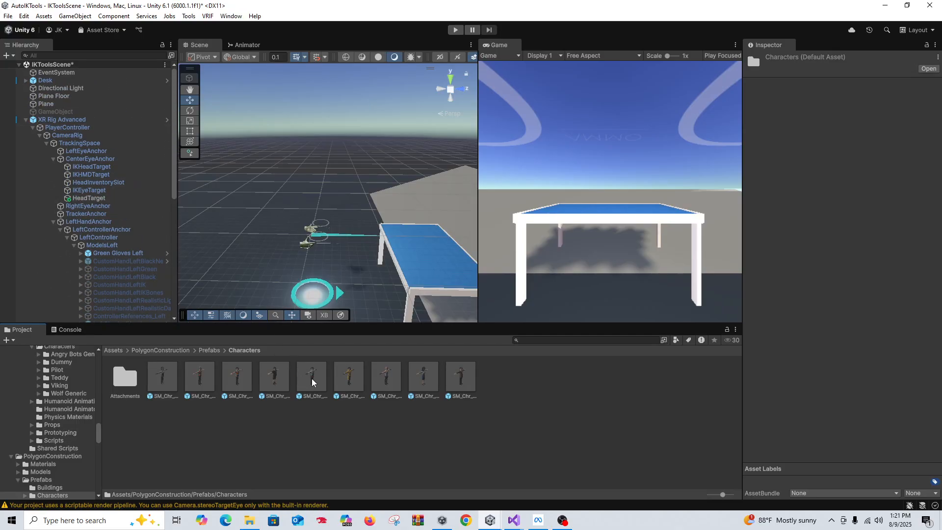
{"action": "left_click_drag", "start_coordinate": [312, 379], "coordinate": [90, 127]}
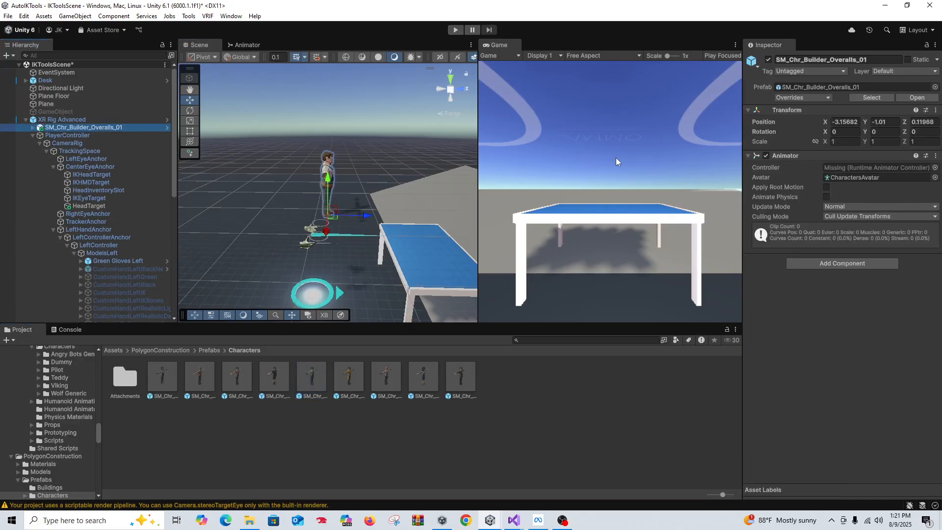
Set the builder character's Position to 0, 0, 0
{"action": "left_click", "coordinate": [844, 122]}
{"action": "type", "text": "0"}
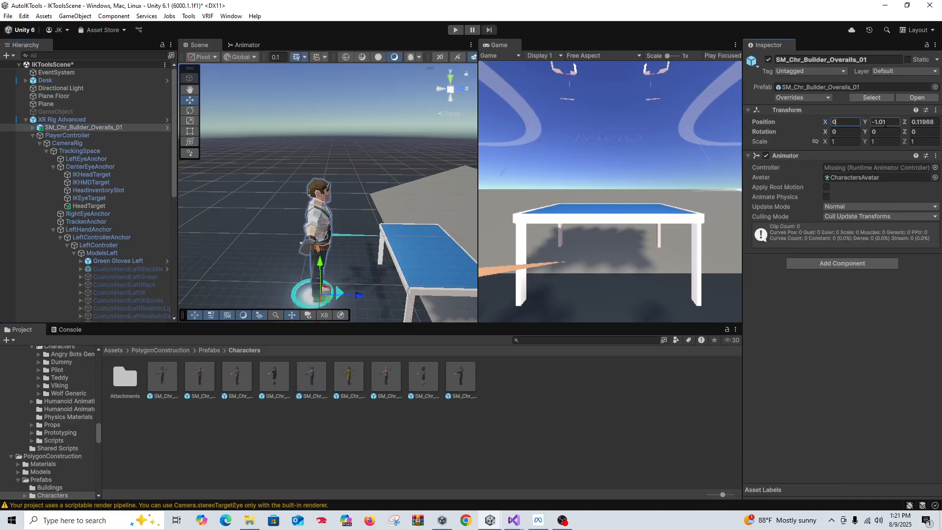
{"action": "left_click", "coordinate": [885, 122]}
{"action": "type", "text": "0"}
{"action": "key", "text": "Tab"}
{"action": "type", "text": "0"}
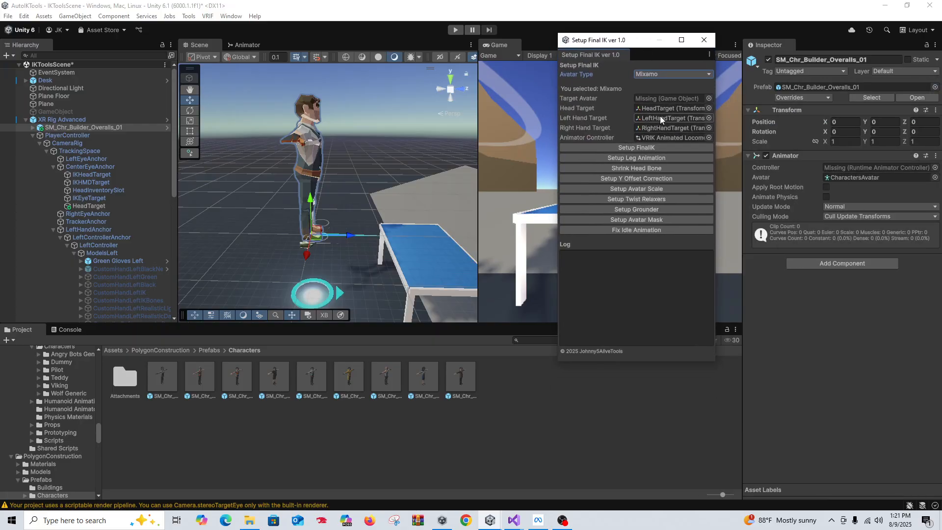
Reopen the Setup Final IK window via Tools and set Avatar Type to Synty
{"action": "left_click", "coordinate": [704, 42]}
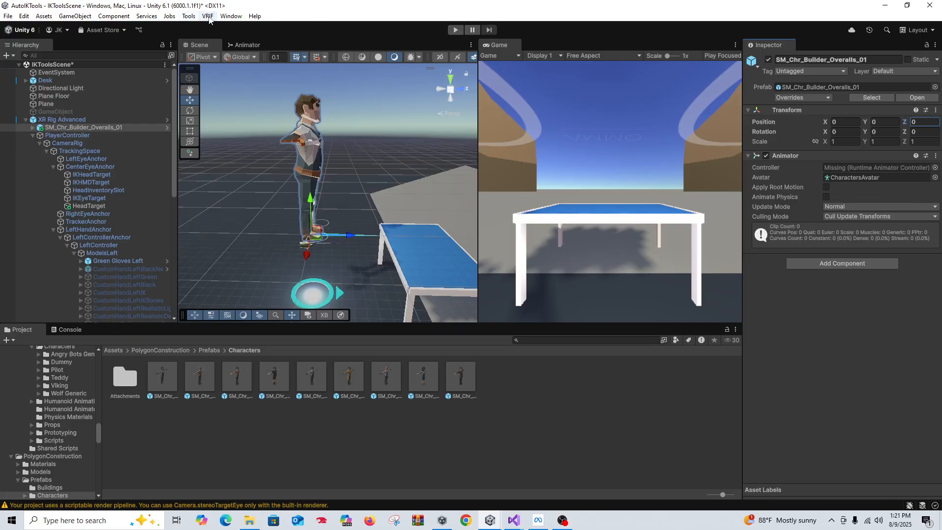
{"action": "left_click", "coordinate": [207, 17]}
{"action": "left_click", "coordinate": [200, 18]}
{"action": "left_click", "coordinate": [194, 16]}
{"action": "left_click", "coordinate": [201, 38]}
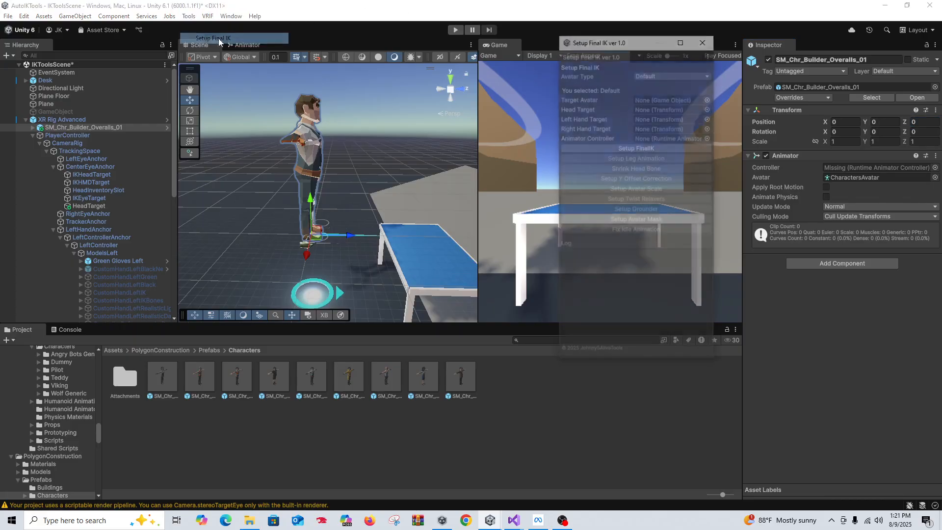
{"action": "left_click", "coordinate": [646, 74]}
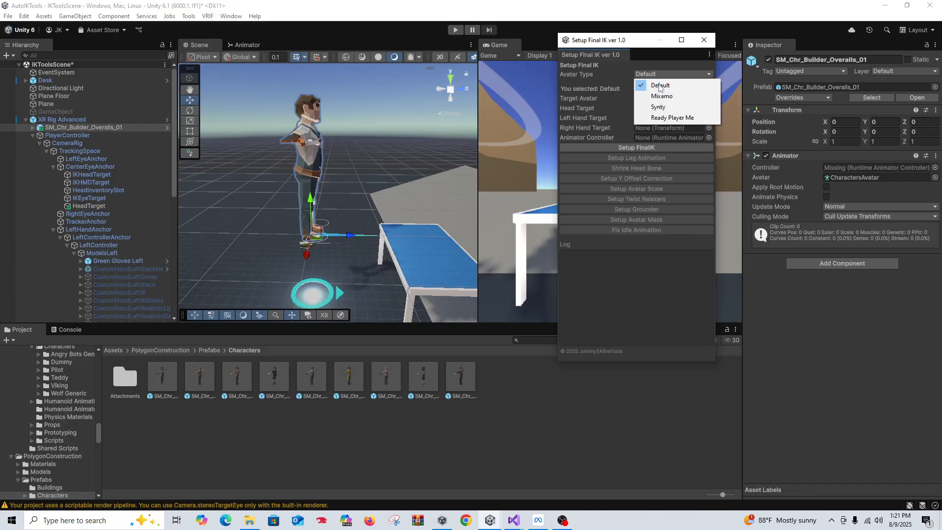
{"action": "left_click", "coordinate": [657, 104]}
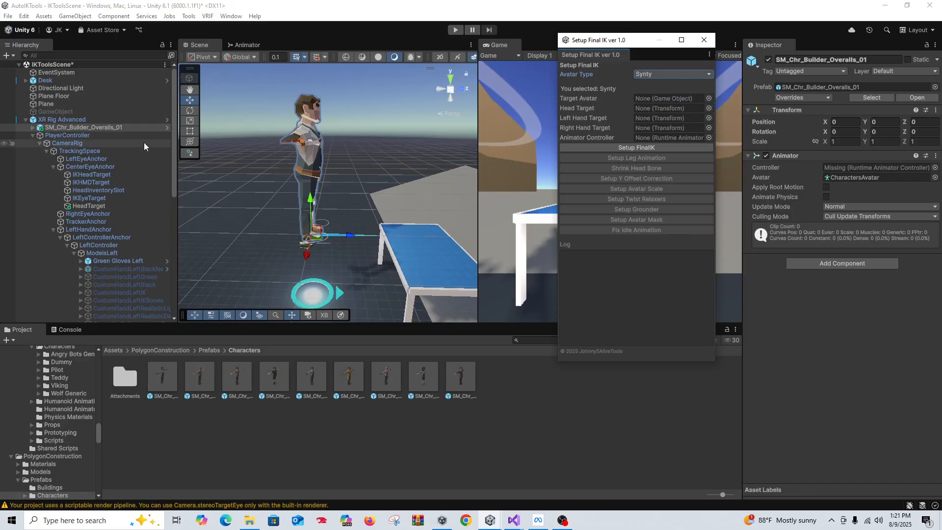
Assign the head and hand targets from the XR rig in the Setup Final IK window
{"action": "scroll", "coordinate": [144, 142], "scroll_direction": "down", "scroll_amount": 1}
{"action": "left_click_drag", "start_coordinate": [117, 177], "coordinate": [645, 109]}
{"action": "scroll", "coordinate": [116, 277], "scroll_direction": "down", "scroll_amount": 1}
{"action": "left_click_drag", "start_coordinate": [116, 280], "coordinate": [652, 118]}
{"action": "scroll", "coordinate": [153, 235], "scroll_direction": "down", "scroll_amount": 5}
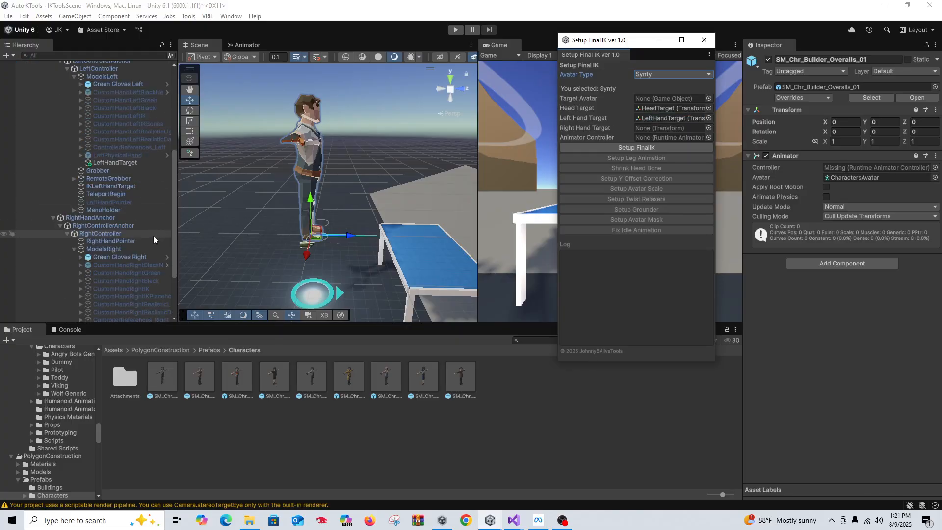
{"action": "left_click_drag", "start_coordinate": [135, 307], "coordinate": [645, 128]}
Choose VRIK Animated Locomotion as the controller and SM_Chr_Builder_Overalls_01 as the Target Avatar
{"action": "left_click", "coordinate": [709, 138]}
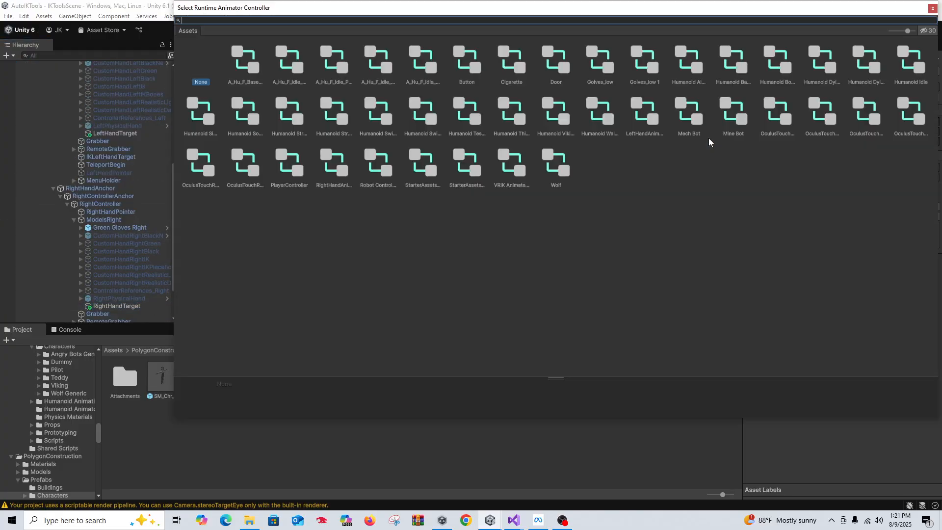
{"action": "double_click", "coordinate": [511, 182]}
{"action": "scroll", "coordinate": [157, 221], "scroll_direction": "down", "scroll_amount": 2}
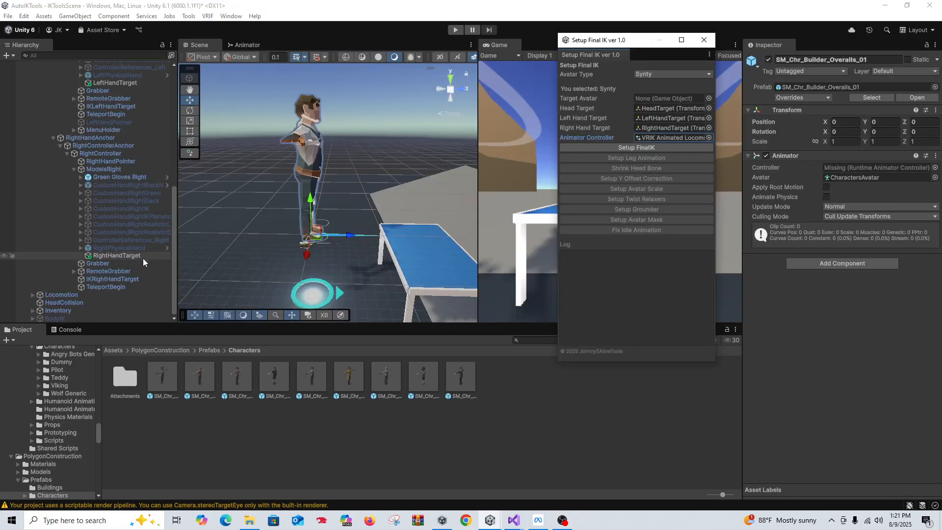
{"action": "scroll", "coordinate": [102, 249], "scroll_direction": "up", "scroll_amount": 10}
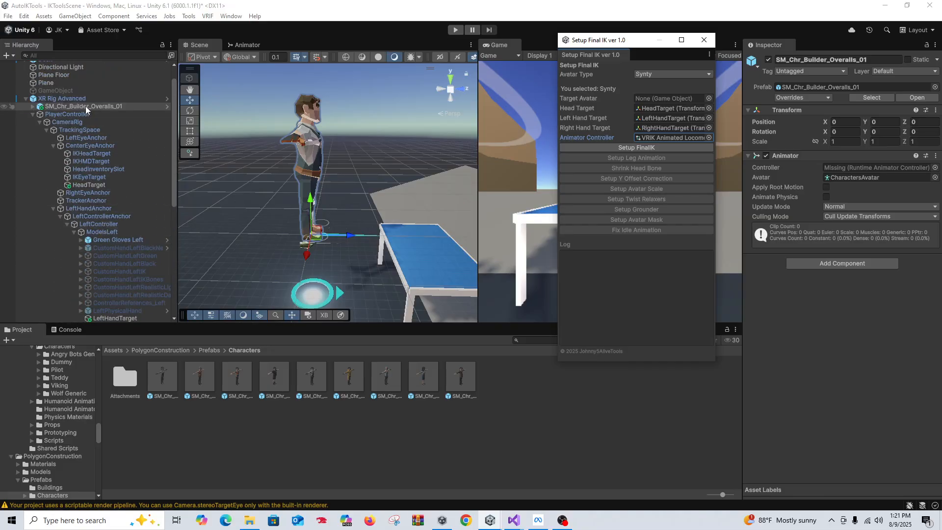
{"action": "left_click_drag", "start_coordinate": [85, 106], "coordinate": [660, 97]}
Add VRIK, leg locomotion animation, hidden head, Y offset and player scale to the builder
{"action": "left_click", "coordinate": [643, 144]}
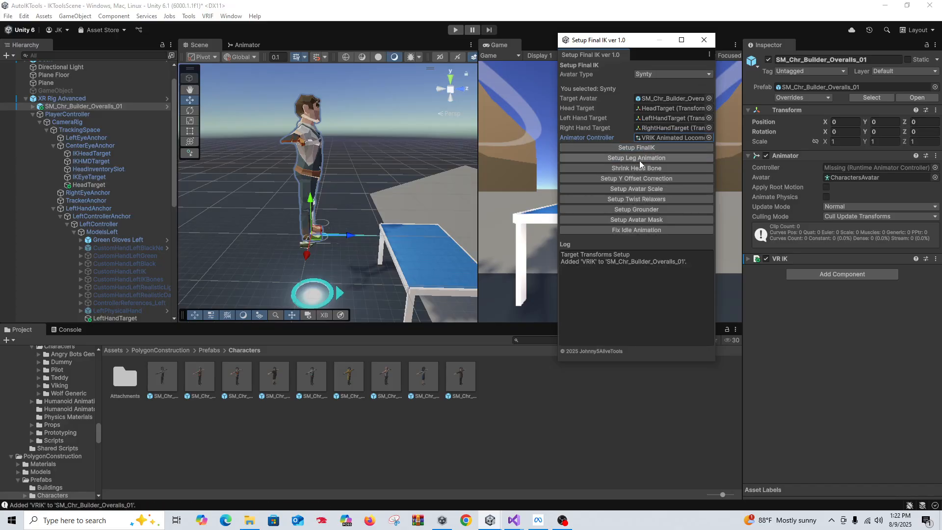
{"action": "left_click", "coordinate": [639, 158]}
{"action": "left_click", "coordinate": [645, 168]}
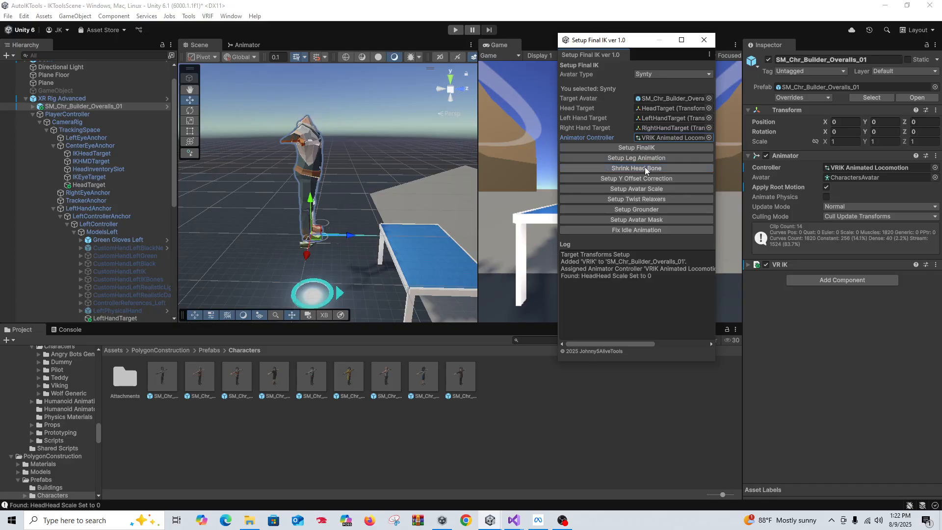
{"action": "left_click", "coordinate": [646, 178]}
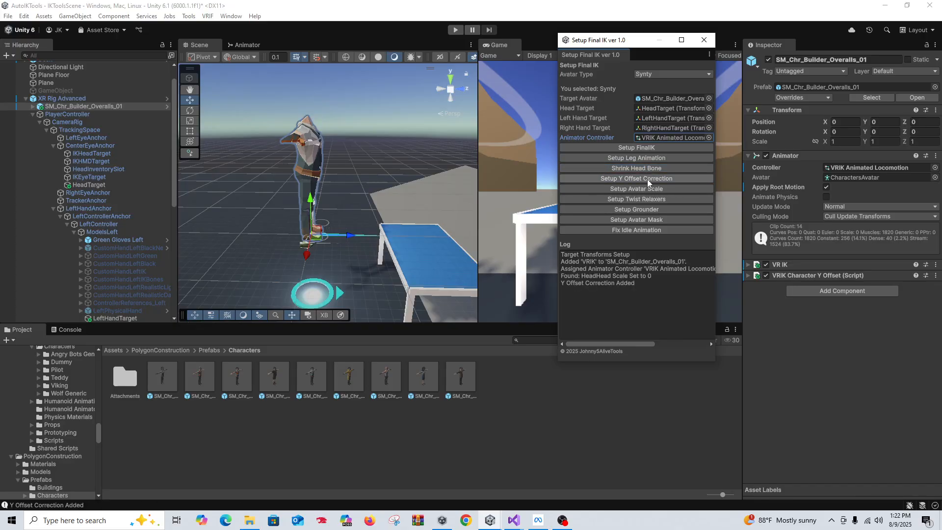
{"action": "left_click", "coordinate": [652, 190]}
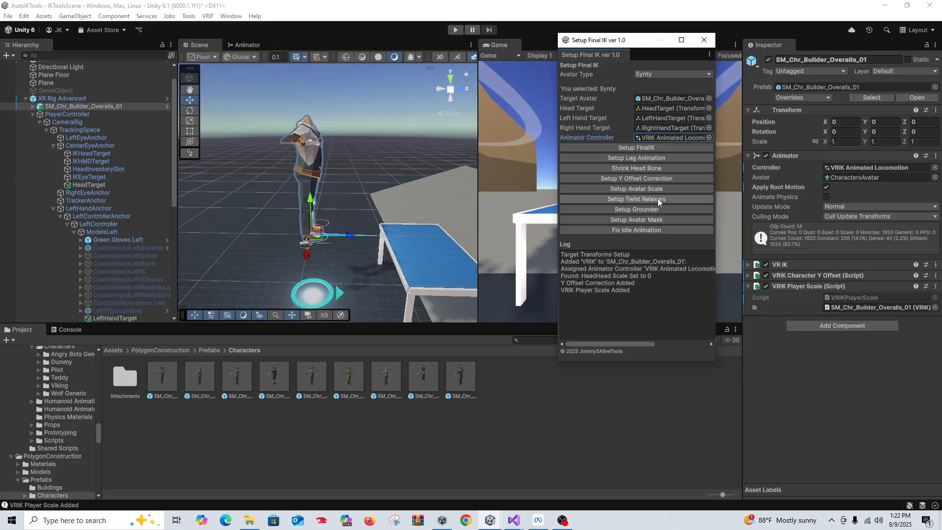
Add twist relaxers, Grounder, avatar mask and idle speed fix, then start Play mode
{"action": "left_click", "coordinate": [655, 198]}
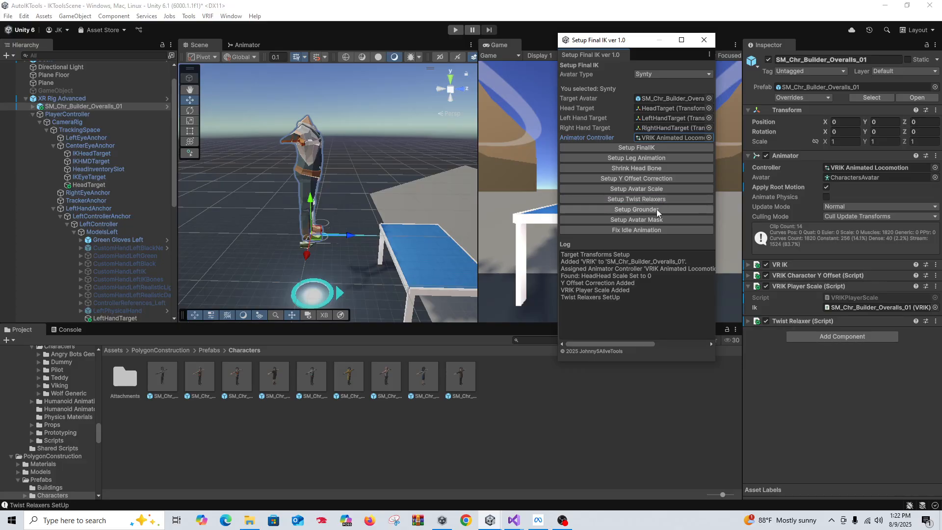
{"action": "left_click", "coordinate": [657, 209]}
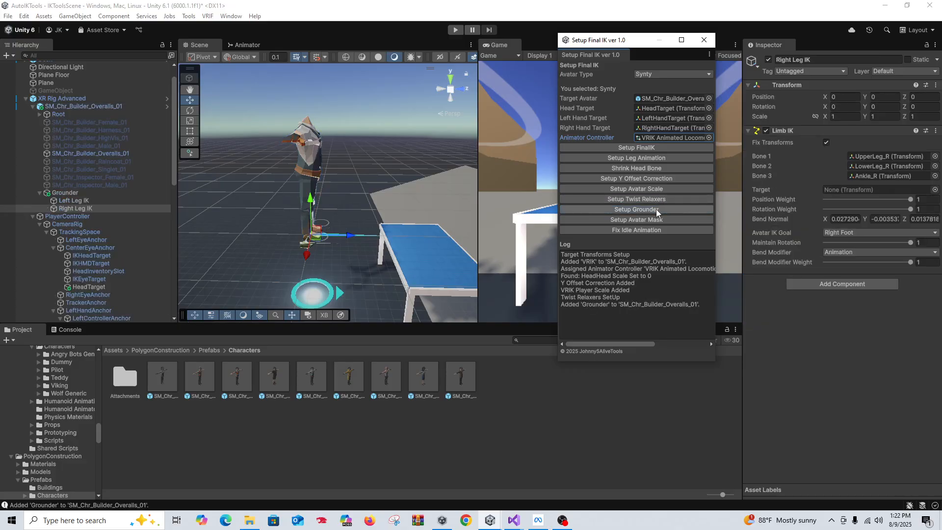
{"action": "left_click", "coordinate": [641, 220]}
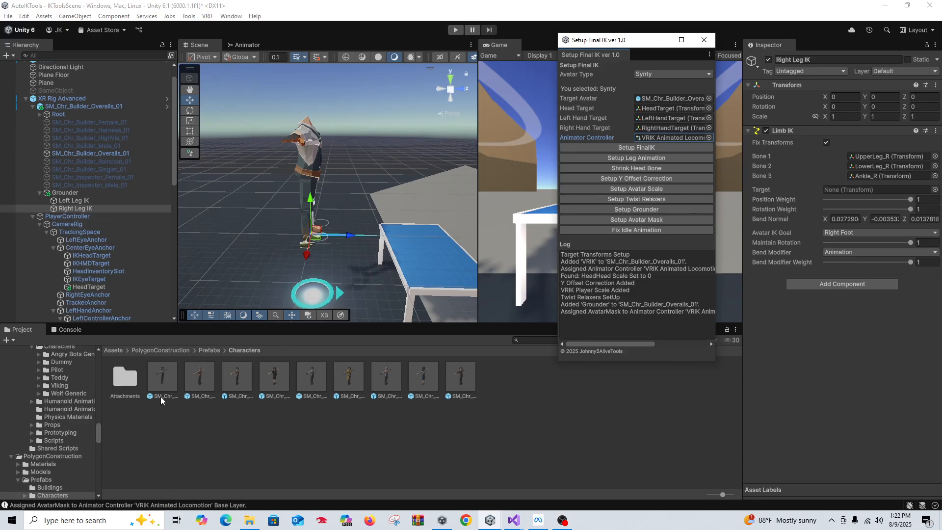
{"action": "left_click", "coordinate": [637, 230]}
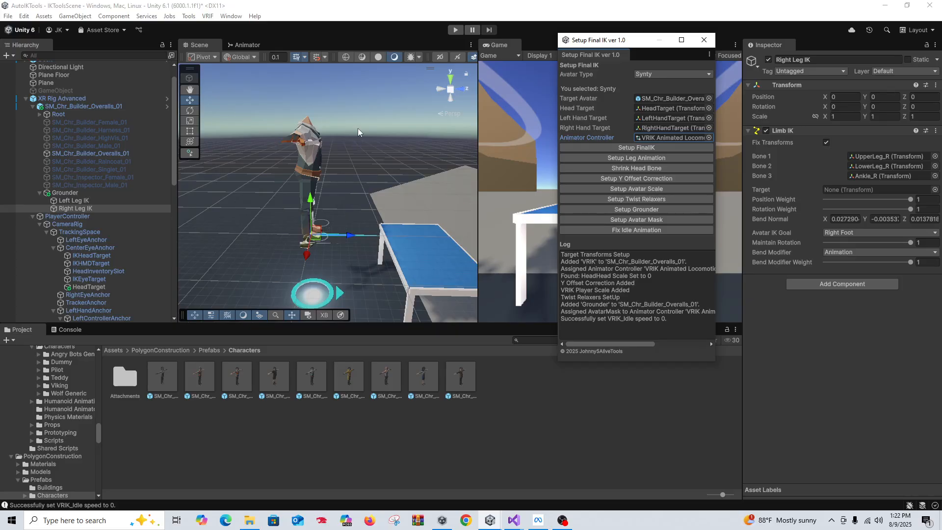
{"action": "left_click", "coordinate": [452, 30]}
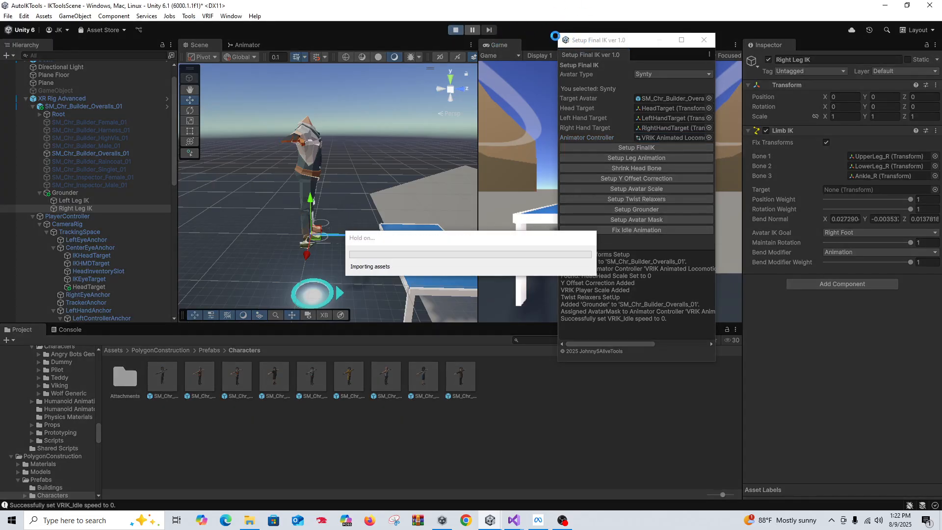
During Play, toggle the builder's Animator Apply Root Motion off and on, then stop playing
{"action": "left_click", "coordinate": [615, 40]}
{"action": "left_click_drag", "start_coordinate": [614, 40], "coordinate": [941, 117]}
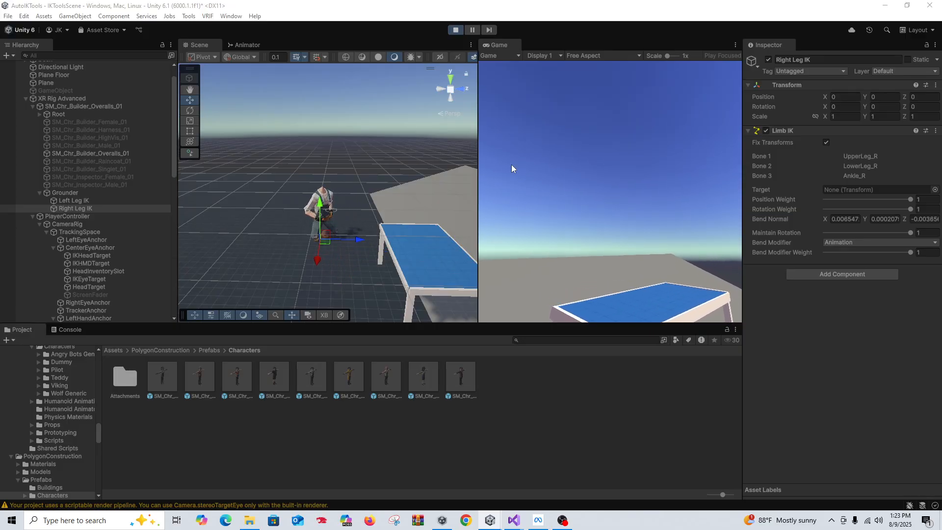
{"action": "scroll", "coordinate": [79, 182], "scroll_direction": "up", "scroll_amount": 3}
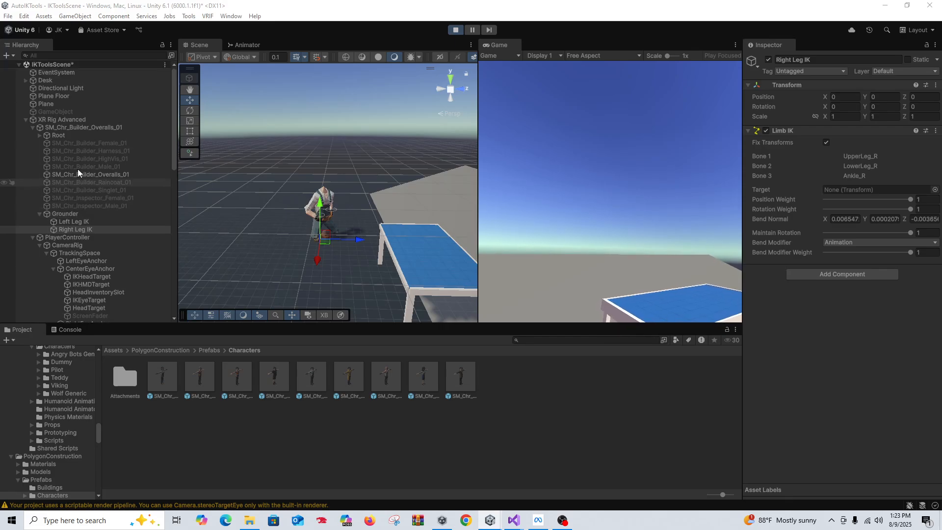
{"action": "left_click", "coordinate": [73, 127]}
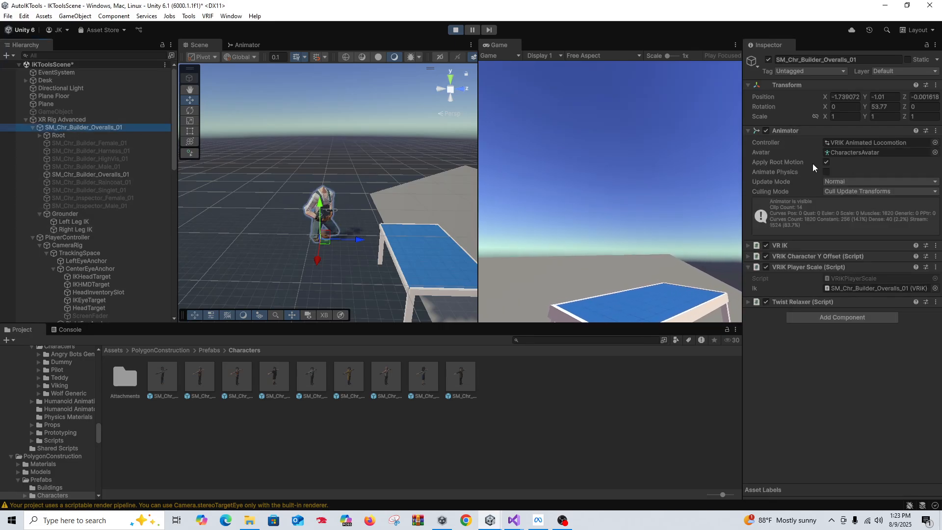
{"action": "left_click", "coordinate": [826, 163]}
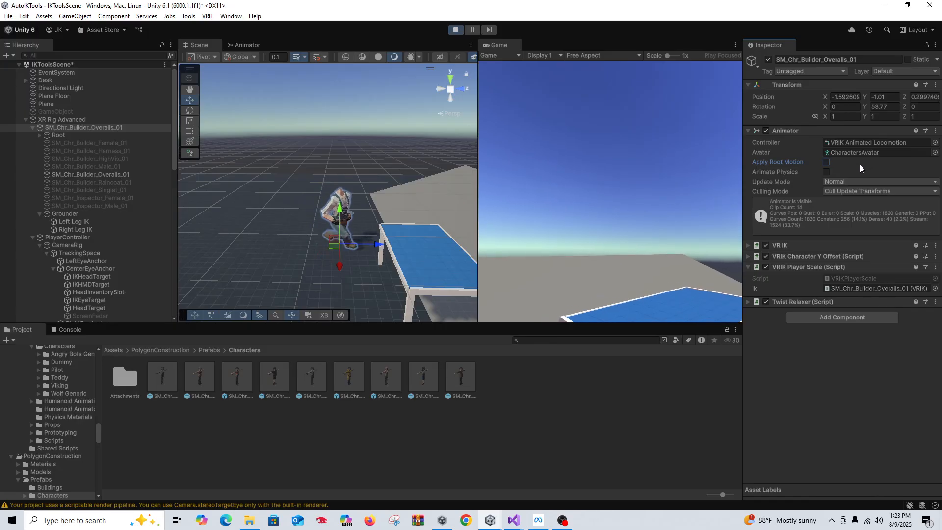
{"action": "left_click", "coordinate": [826, 163]}
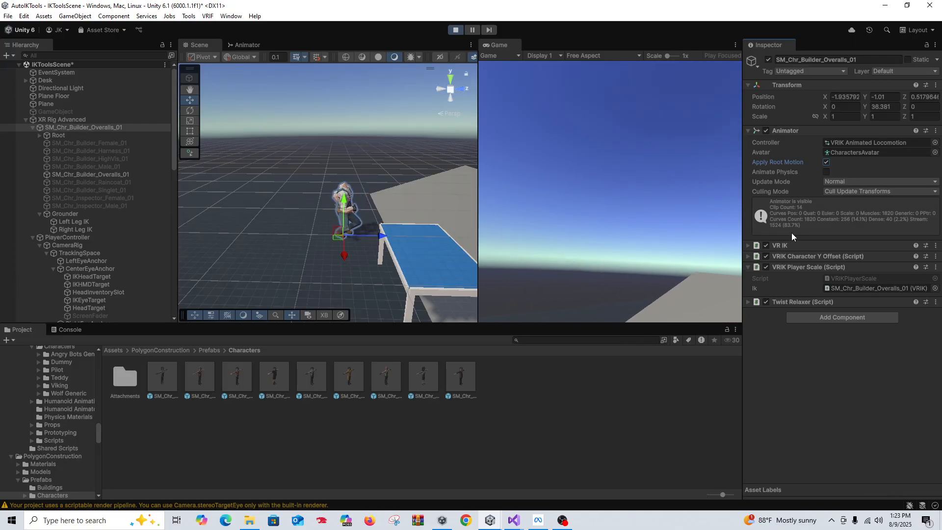
{"action": "left_click", "coordinate": [456, 30]}
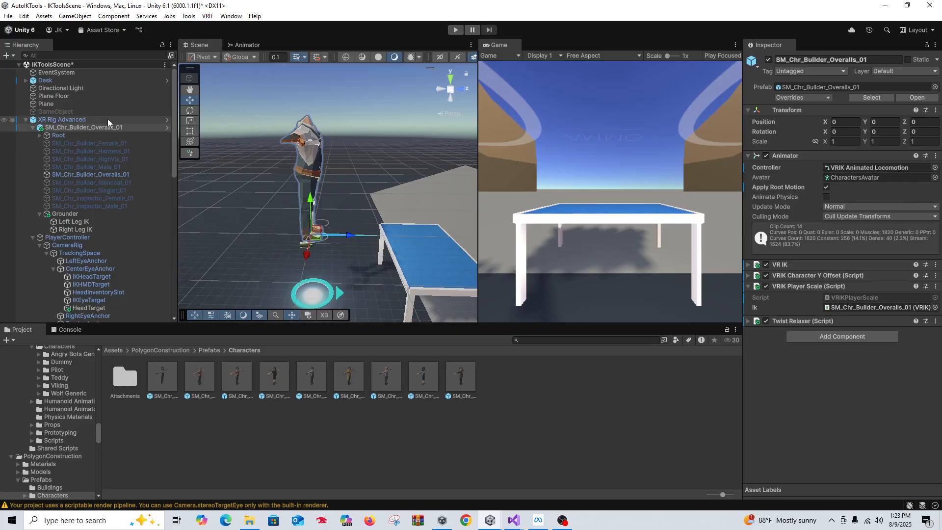
Delete the Synty builder character and the old Female1FBX avatar mask in Assets/Avatar/RPMAvatar
{"action": "left_click", "coordinate": [86, 119]}
{"action": "left_click", "coordinate": [90, 126]}
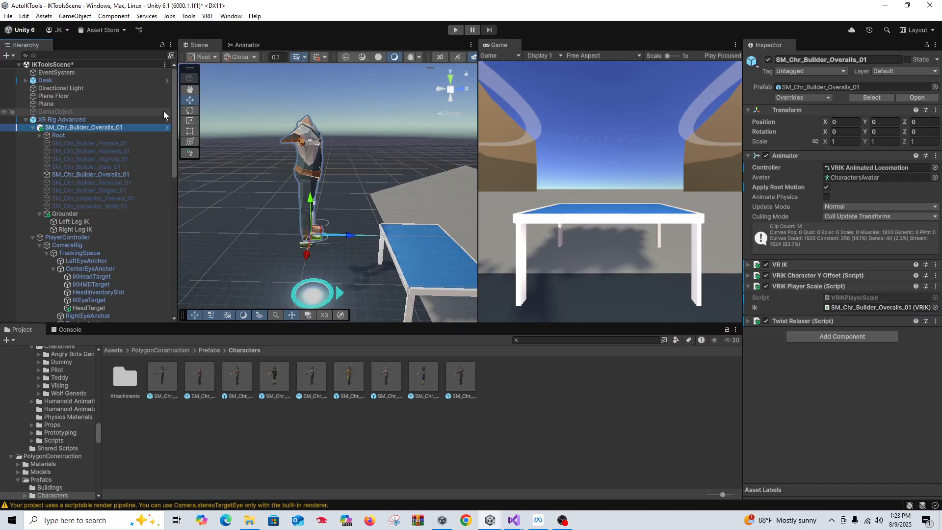
{"action": "key", "text": "Delete"}
{"action": "left_click", "coordinate": [114, 350]}
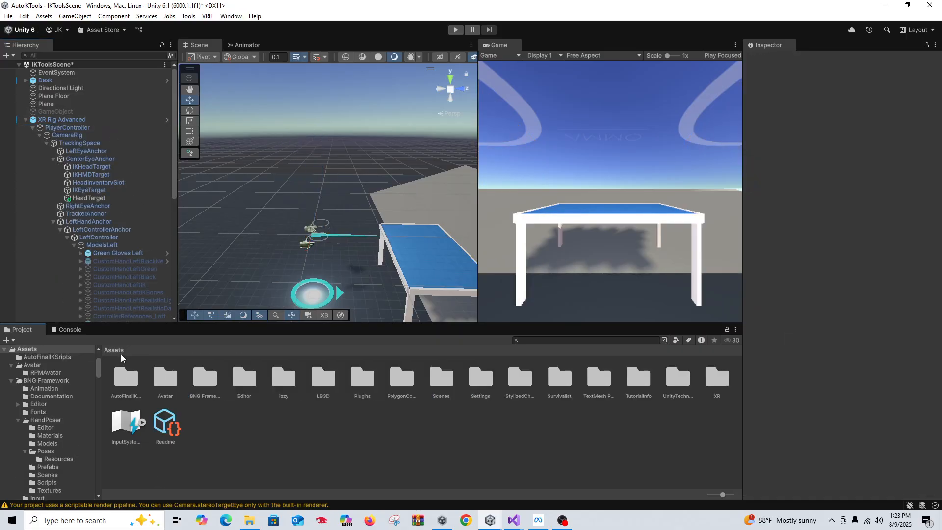
{"action": "double_click", "coordinate": [156, 380]}
{"action": "left_click", "coordinate": [128, 380]}
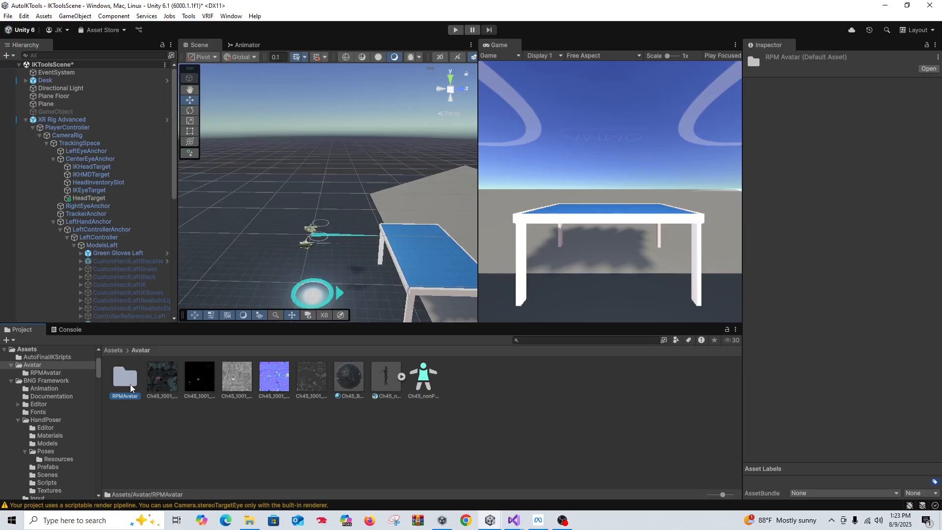
{"action": "double_click", "coordinate": [130, 389]}
{"action": "left_click", "coordinate": [120, 374]}
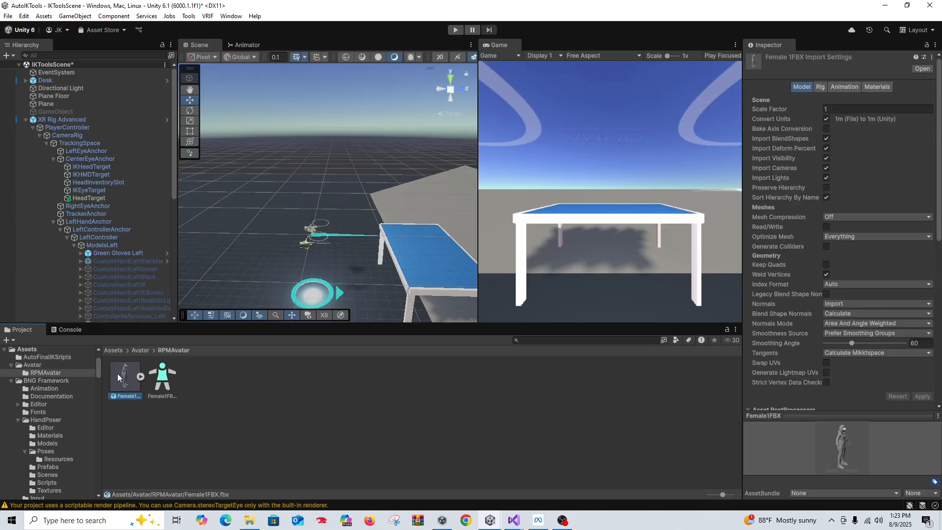
{"action": "left_click", "coordinate": [166, 383]}
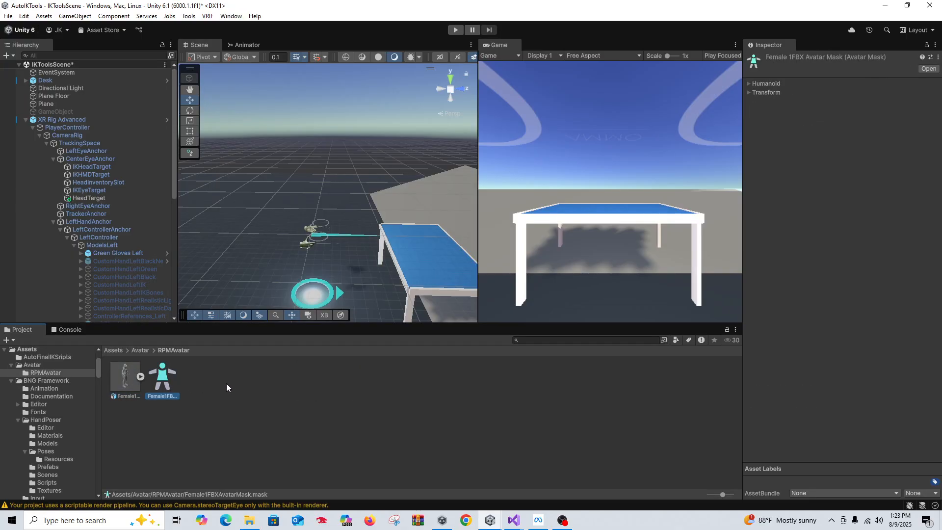
{"action": "key", "text": "Delete"}
{"action": "left_click", "coordinate": [503, 279]}
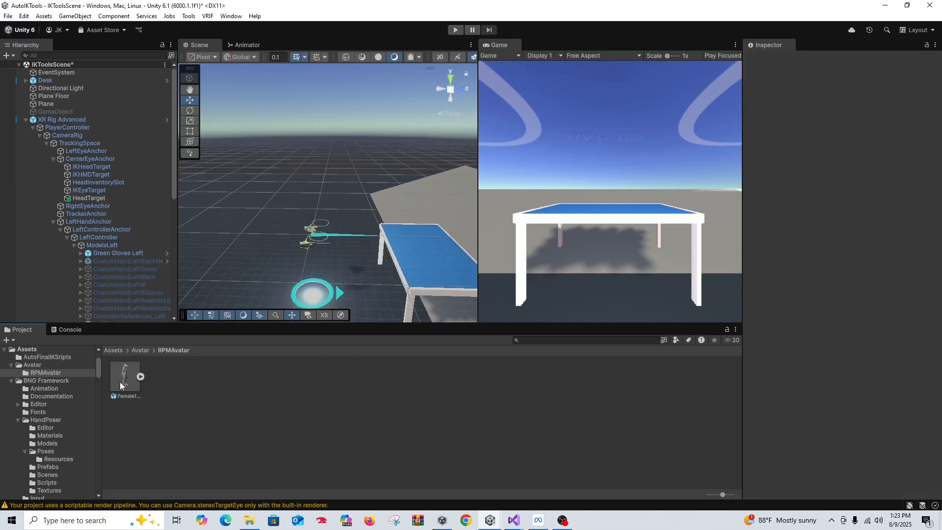
Add Female1FBX into the XR rig and set its Position to 0, 0, 0
{"action": "left_click_drag", "start_coordinate": [119, 382], "coordinate": [100, 128]}
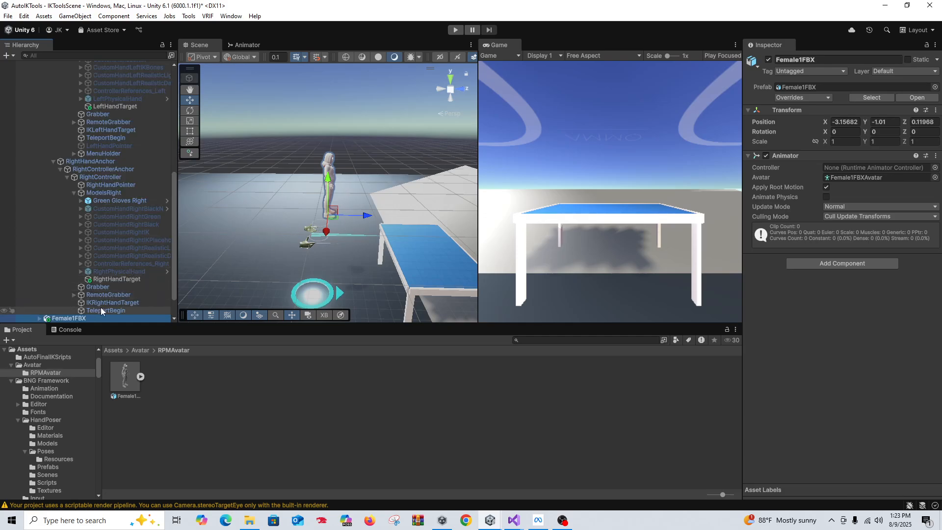
{"action": "scroll", "coordinate": [113, 238], "scroll_direction": "down", "scroll_amount": 3}
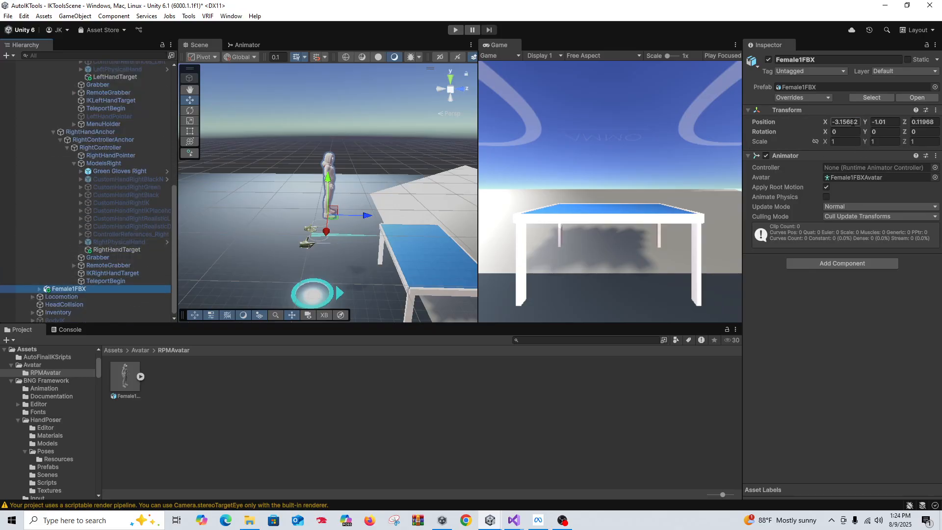
{"action": "left_click", "coordinate": [853, 123]}
{"action": "type", "text": "0"}
{"action": "key", "text": "Tab"}
{"action": "type", "text": "0"}
{"action": "key", "text": "Tab"}
{"action": "type", "text": "0"}
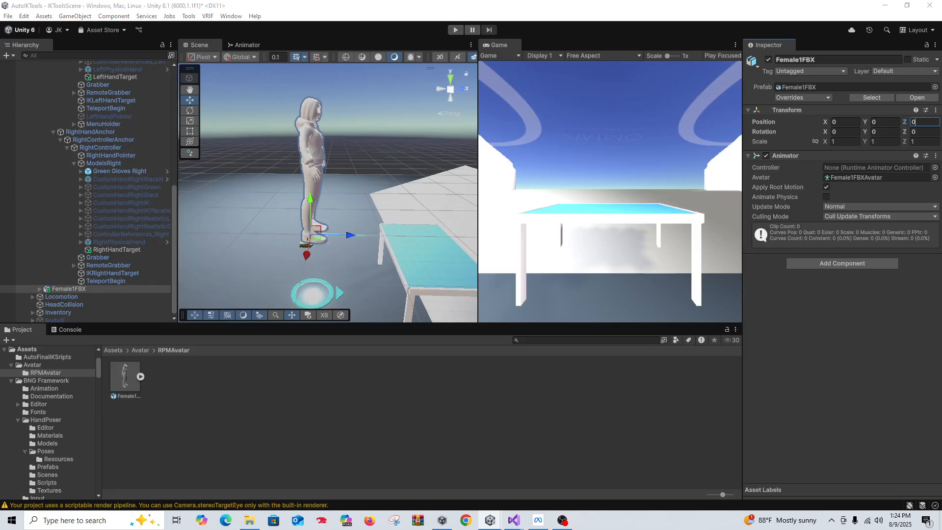
Set the Setup Final IK avatar type to Ready Player Me
{"action": "left_click_drag", "start_coordinate": [941, 117], "coordinate": [502, 36]}
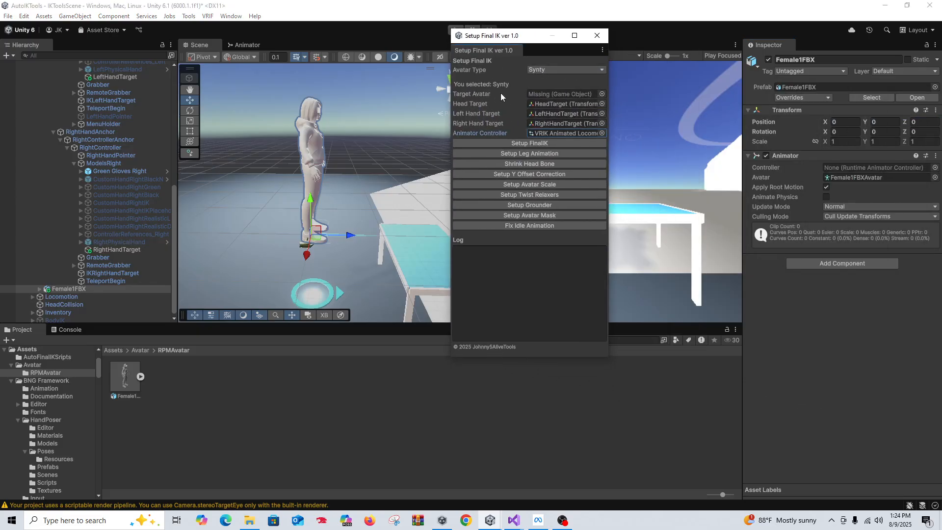
{"action": "left_click", "coordinate": [542, 70]}
{"action": "left_click", "coordinate": [545, 110]}
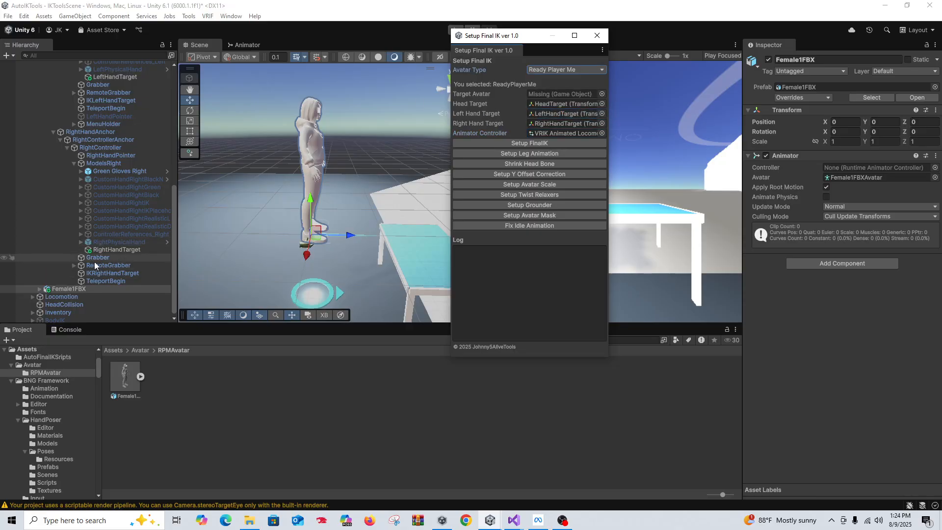
Make Female1FBX the target avatar and add VRIK, locomotion controller, hidden head and Y offset
{"action": "left_click_drag", "start_coordinate": [99, 289], "coordinate": [542, 98]}
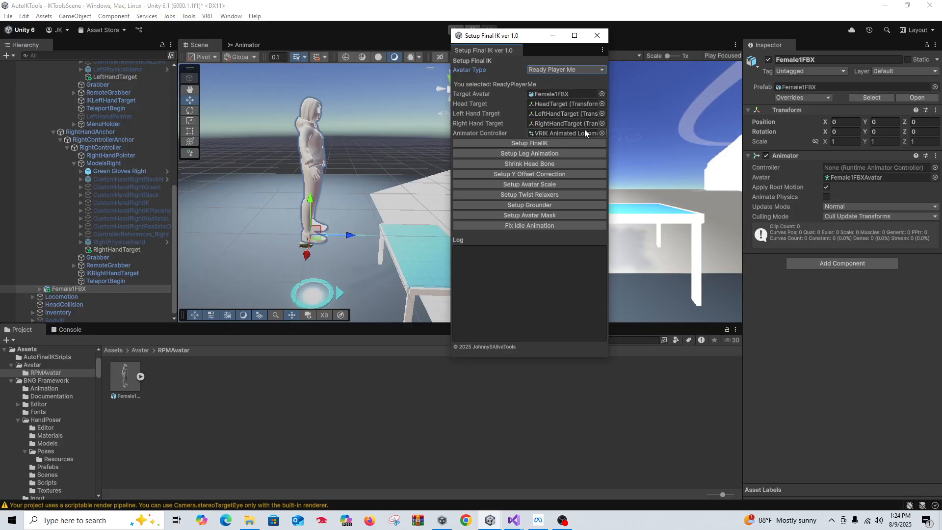
{"action": "left_click", "coordinate": [525, 143]}
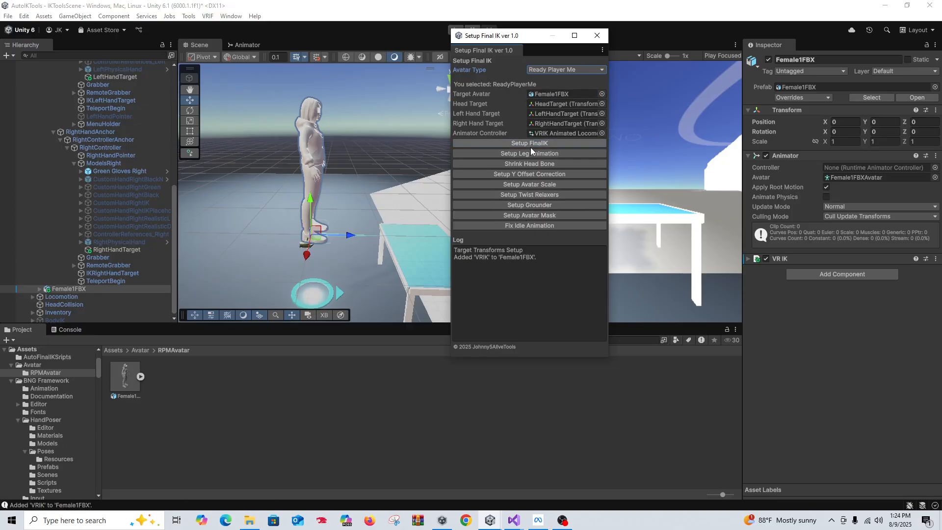
{"action": "left_click", "coordinate": [526, 155]}
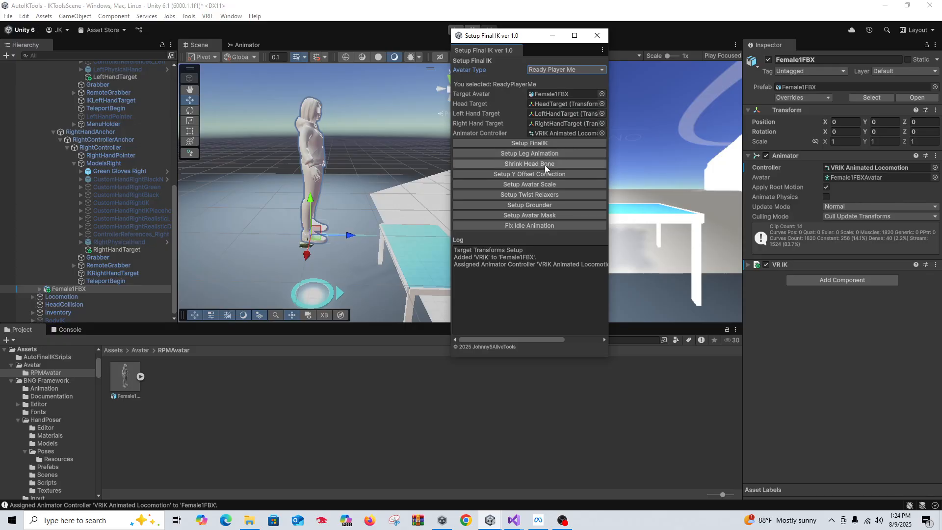
{"action": "left_click", "coordinate": [544, 164]}
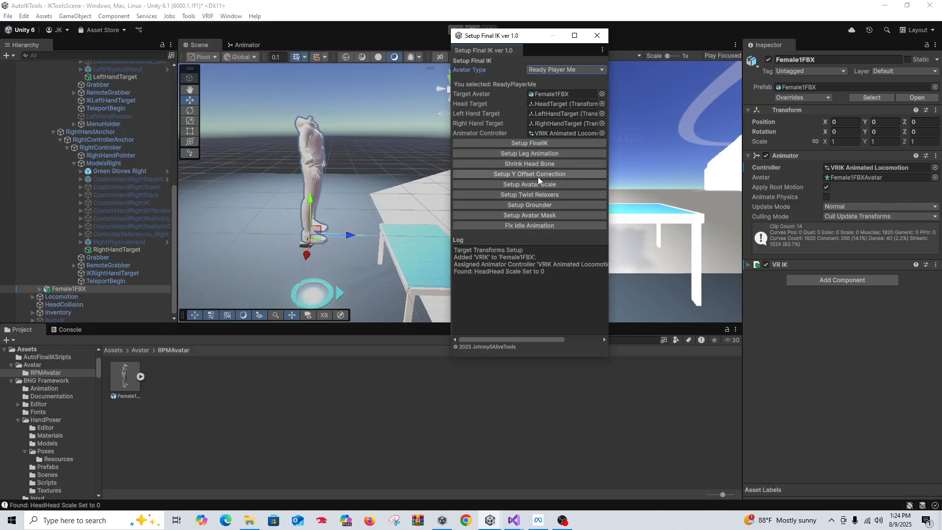
{"action": "left_click", "coordinate": [537, 175]}
Add player scaling, twist relaxers, Grounder, a new avatar mask and the VRIK_Idle speed fix
{"action": "left_click", "coordinate": [549, 185]}
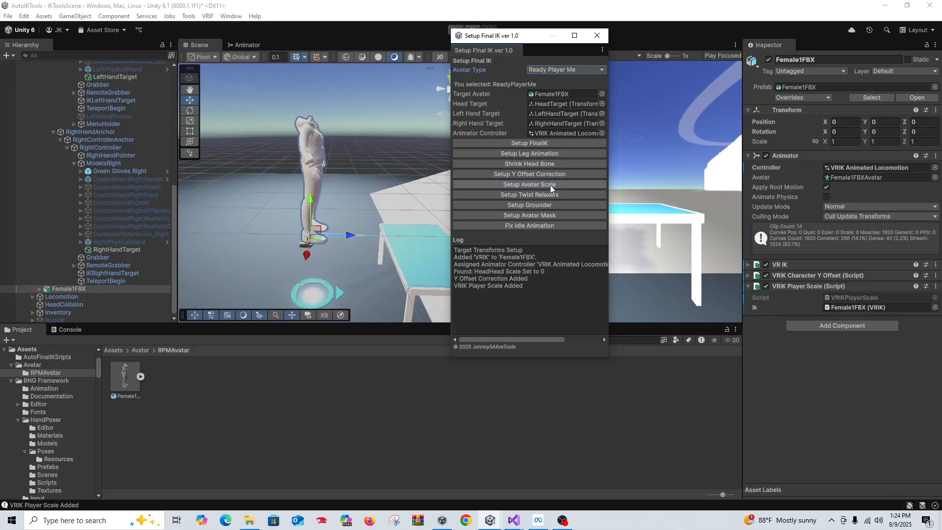
{"action": "left_click", "coordinate": [546, 194]}
{"action": "left_click", "coordinate": [549, 202]}
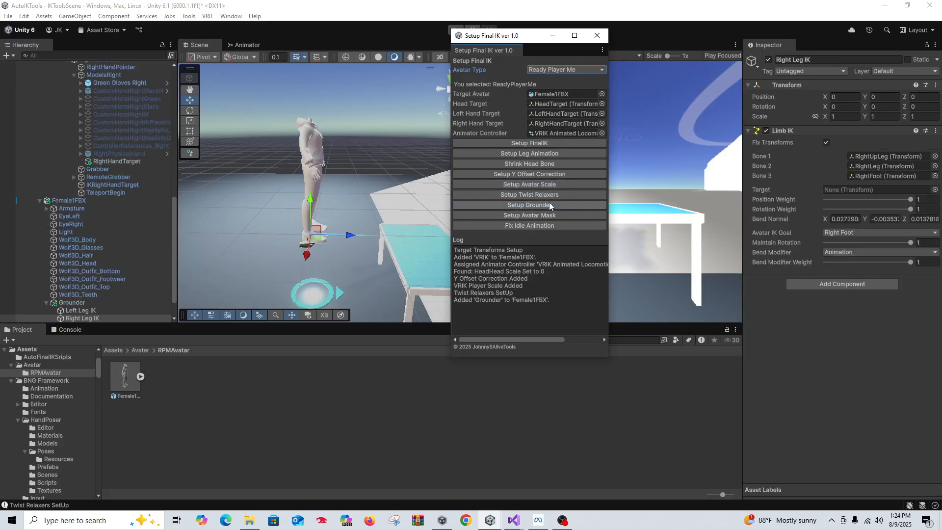
{"action": "left_click", "coordinate": [543, 215]}
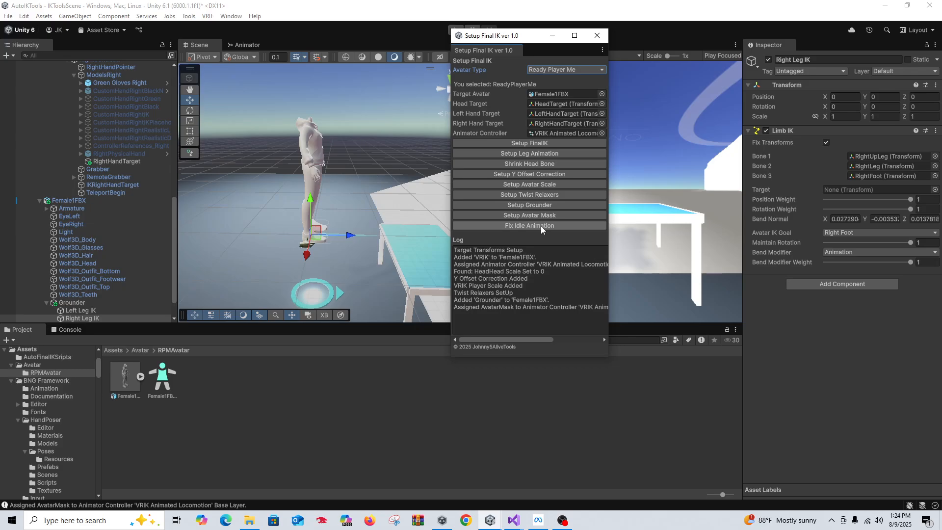
{"action": "left_click", "coordinate": [540, 226]}
{"action": "left_click_drag", "start_coordinate": [571, 31], "coordinate": [840, 58]}
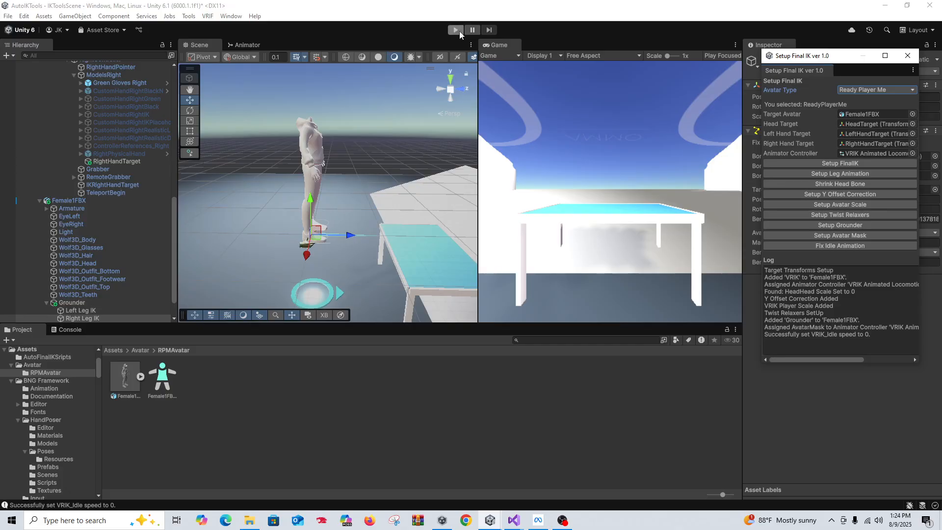
Enter Play mode, look around, and walk Female1FBX forward with W
{"action": "left_click", "coordinate": [455, 30]}
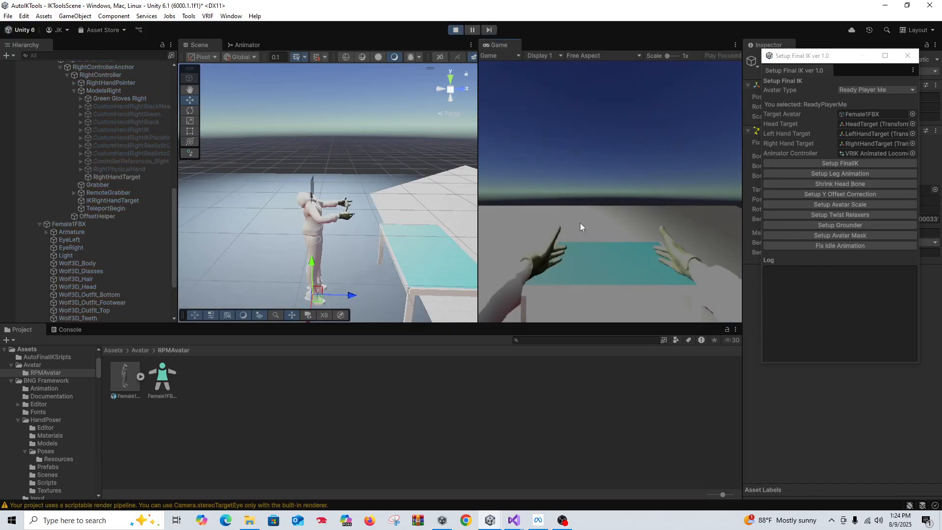
{"action": "right_click_drag", "start_coordinate": [580, 222], "coordinate": [506, 129]}
{"action": "key", "text": "w"}
{"action": "key", "text": "w"}
{"action": "key", "text": "w"}
{"action": "key", "text": "w"}
{"action": "key", "text": "w"}
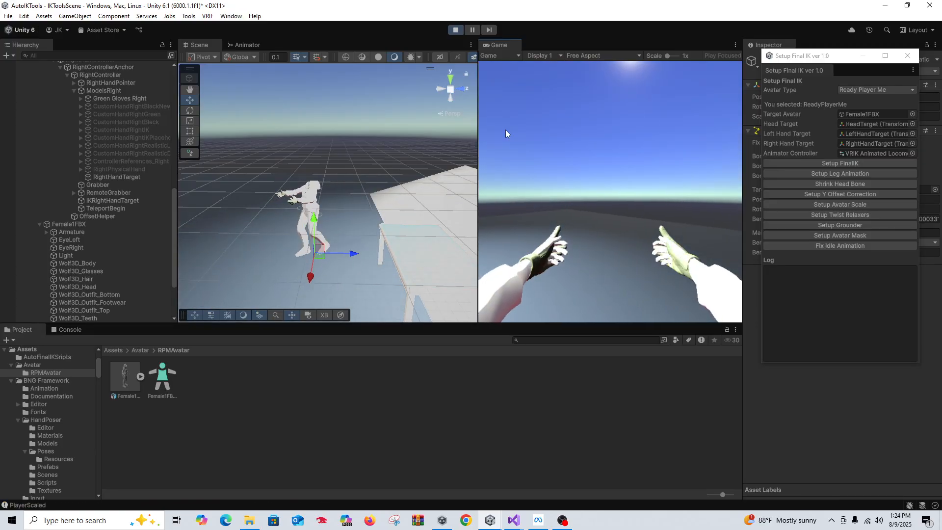
{"action": "left_click", "coordinate": [456, 31]}
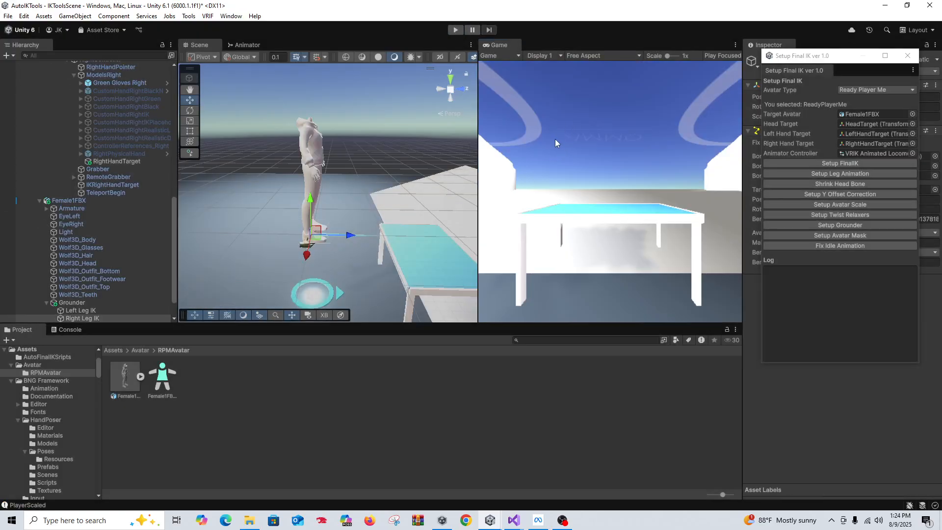
{"action": "left_click_drag", "start_coordinate": [833, 64], "coordinate": [613, 58]}
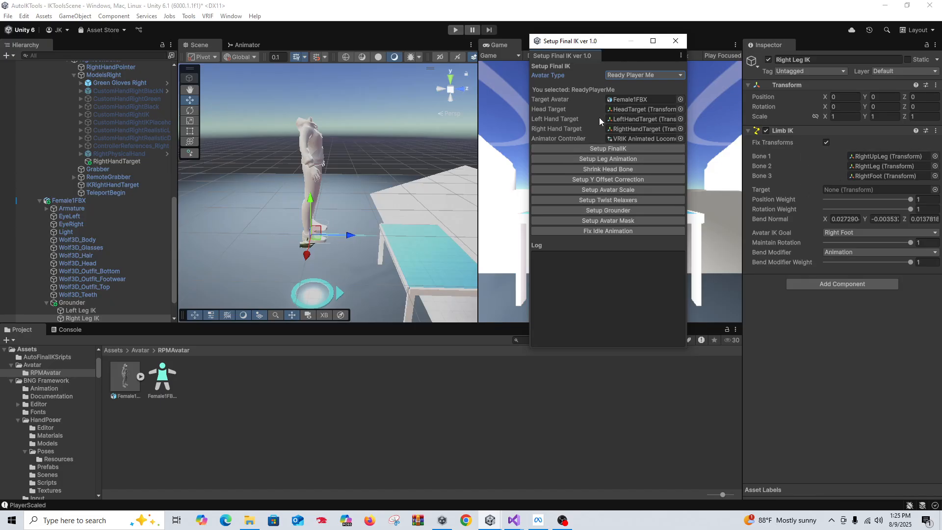
{"action": "left_click_drag", "start_coordinate": [599, 44], "coordinate": [574, 44]}
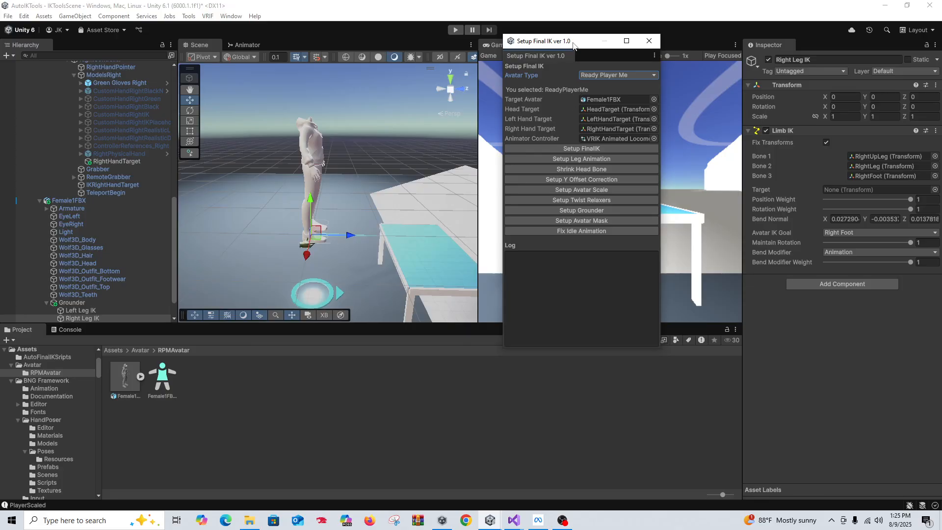
{"action": "left_click_drag", "start_coordinate": [594, 47], "coordinate": [569, 45]}
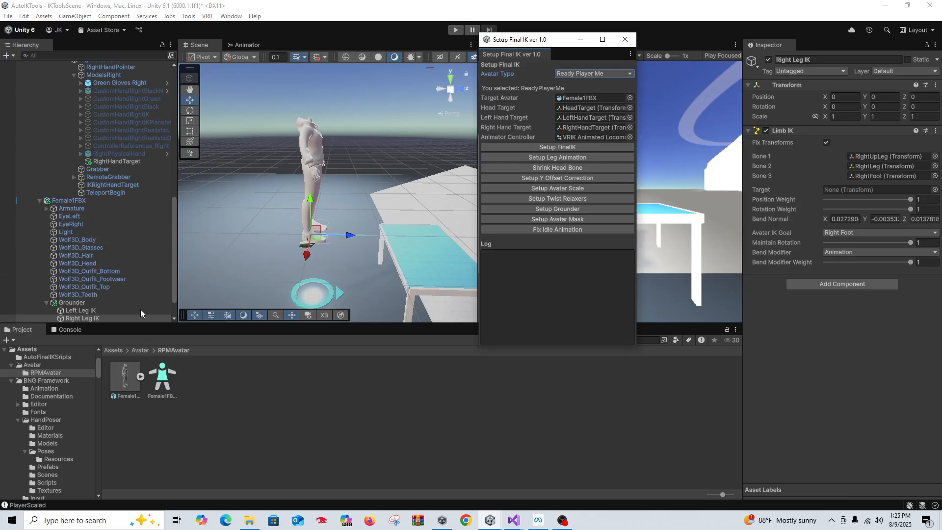
{"action": "scroll", "coordinate": [104, 221], "scroll_direction": "down", "scroll_amount": 2}
{"action": "scroll", "coordinate": [90, 282], "scroll_direction": "up", "scroll_amount": 15}
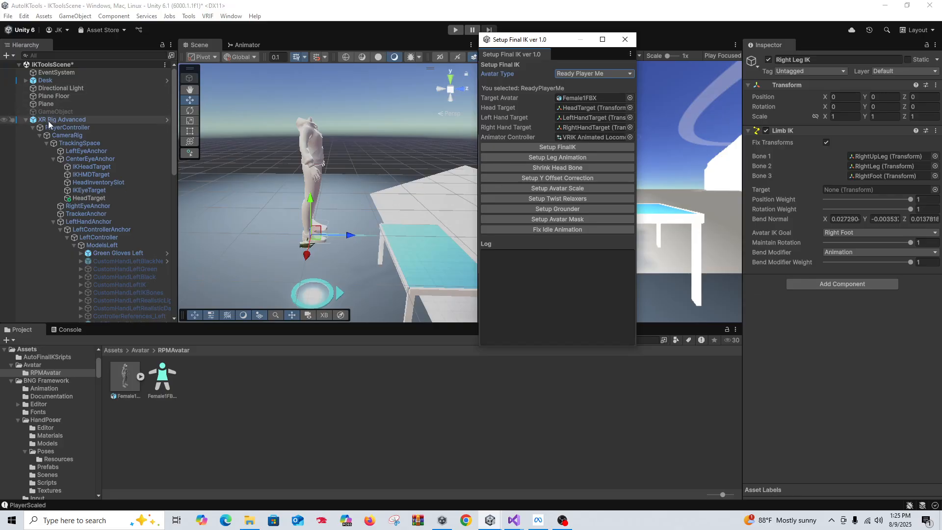
{"action": "scroll", "coordinate": [94, 210], "scroll_direction": "down", "scroll_amount": 8}
{"action": "scroll", "coordinate": [94, 213], "scroll_direction": "down", "scroll_amount": 8}
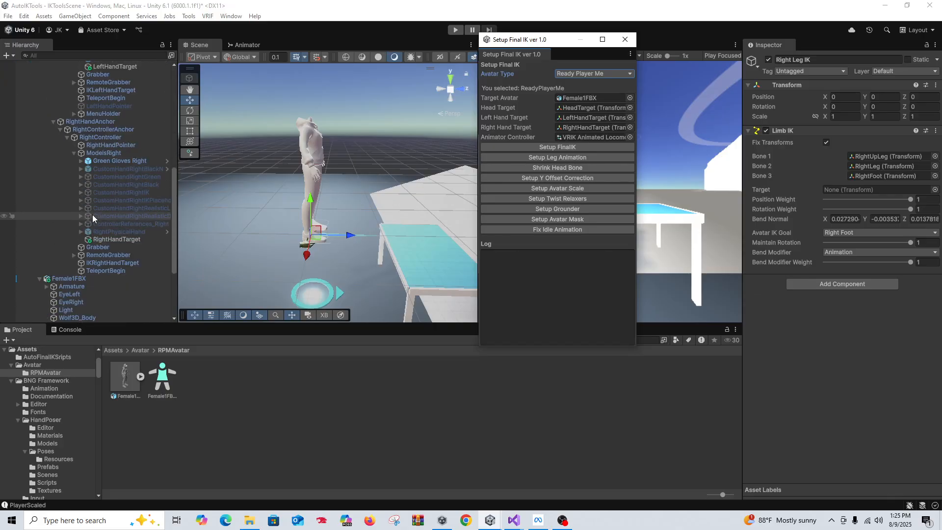
{"action": "scroll", "coordinate": [85, 250], "scroll_direction": "up", "scroll_amount": 2}
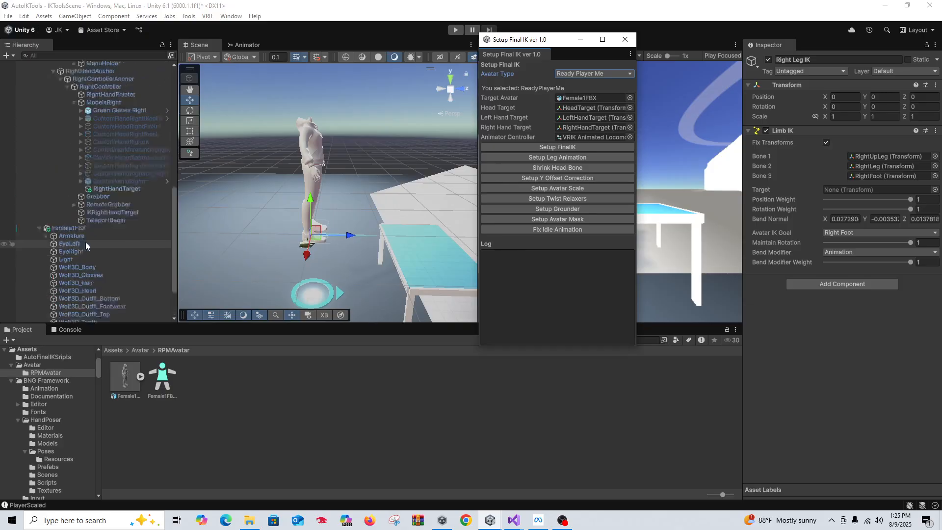
Delete Female1FBX and drag the Survivalist (4) prefab from Assets/Survivalist/Prefab into the Hierarchy
{"action": "left_click", "coordinate": [99, 198]}
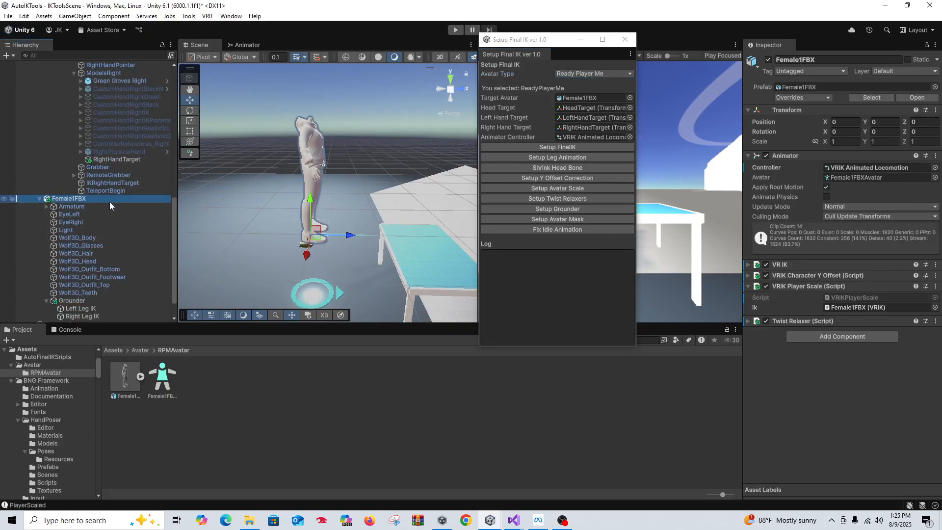
{"action": "key", "text": "Delete"}
{"action": "left_click", "coordinate": [139, 351]}
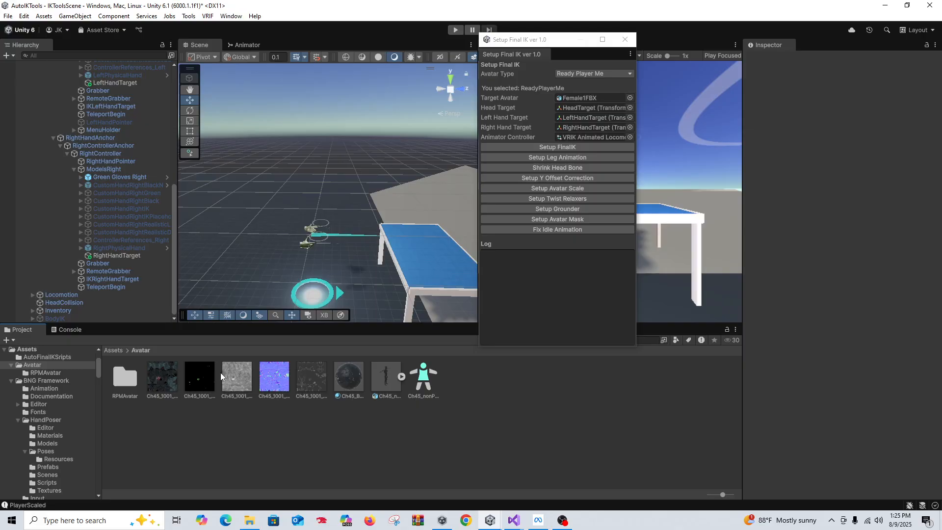
{"action": "left_click", "coordinate": [113, 350]}
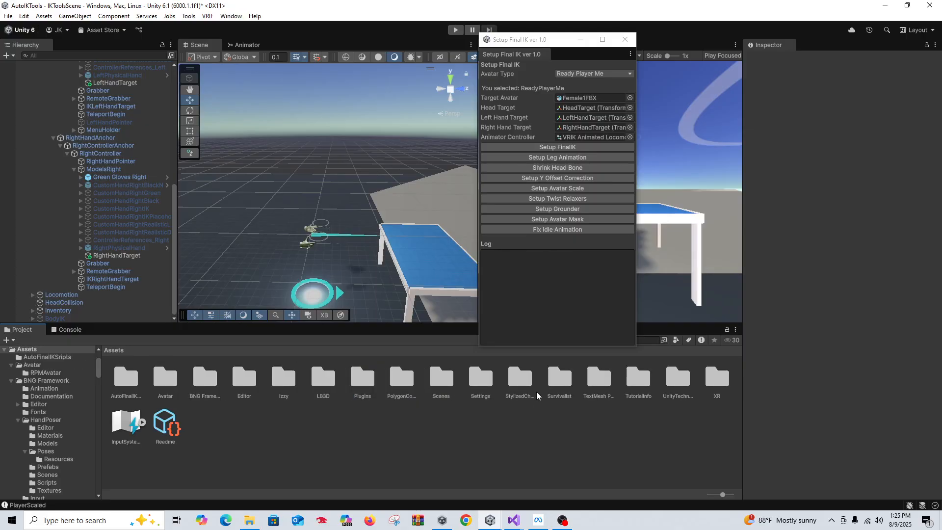
{"action": "double_click", "coordinate": [557, 385]}
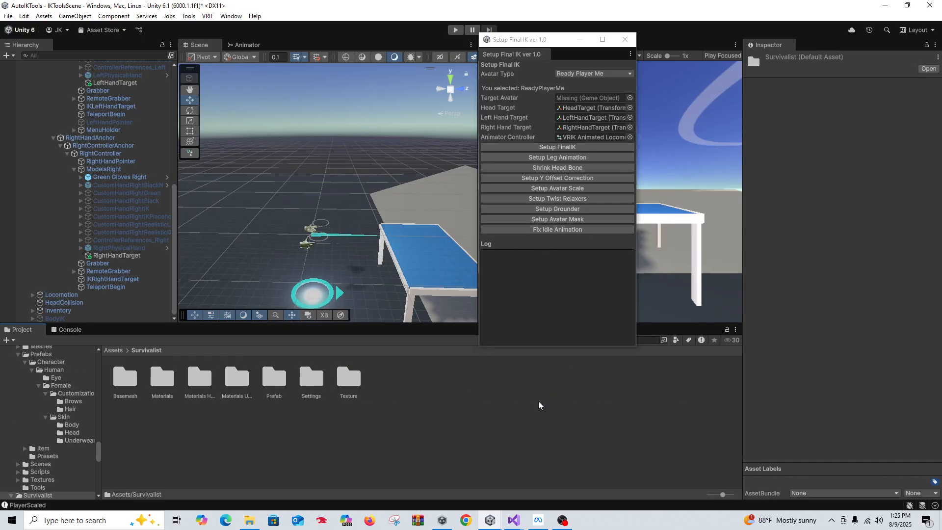
{"action": "double_click", "coordinate": [276, 382]}
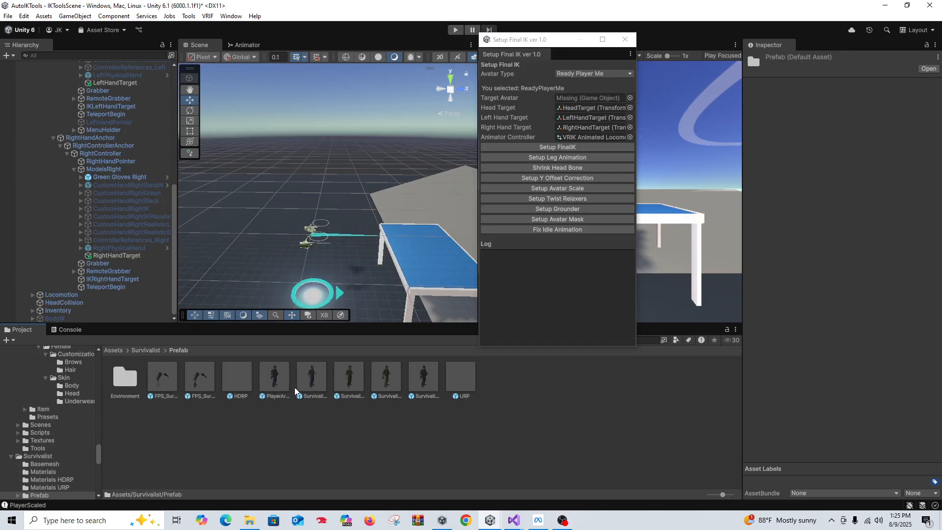
{"action": "left_click", "coordinate": [429, 385]}
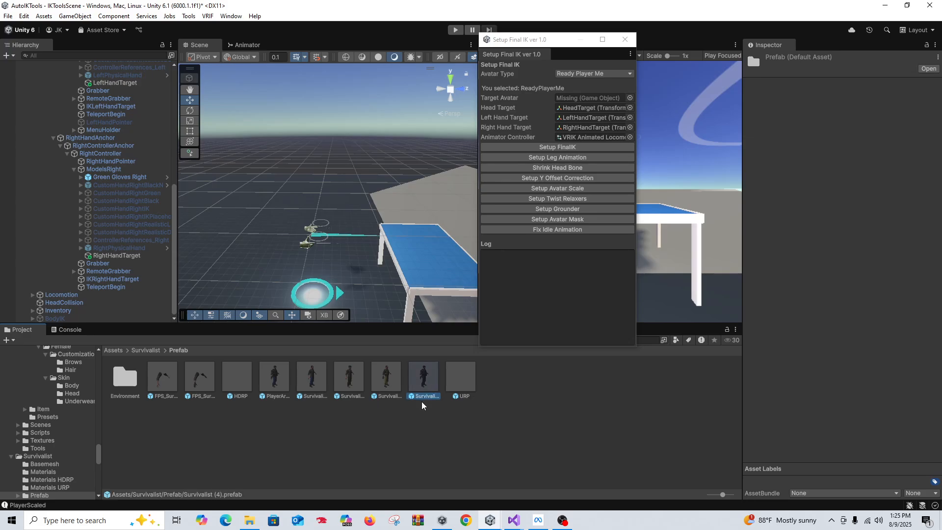
{"action": "left_click_drag", "start_coordinate": [422, 383], "coordinate": [111, 98]}
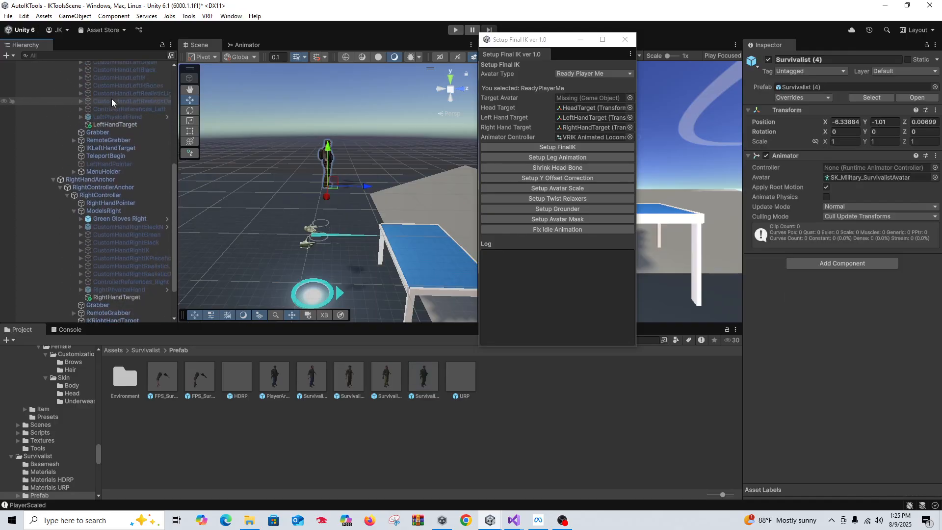
Set Survivalist (4) position to 0, 0, 0 and assign it as the tool's Target Avatar
{"action": "left_click", "coordinate": [859, 122]}
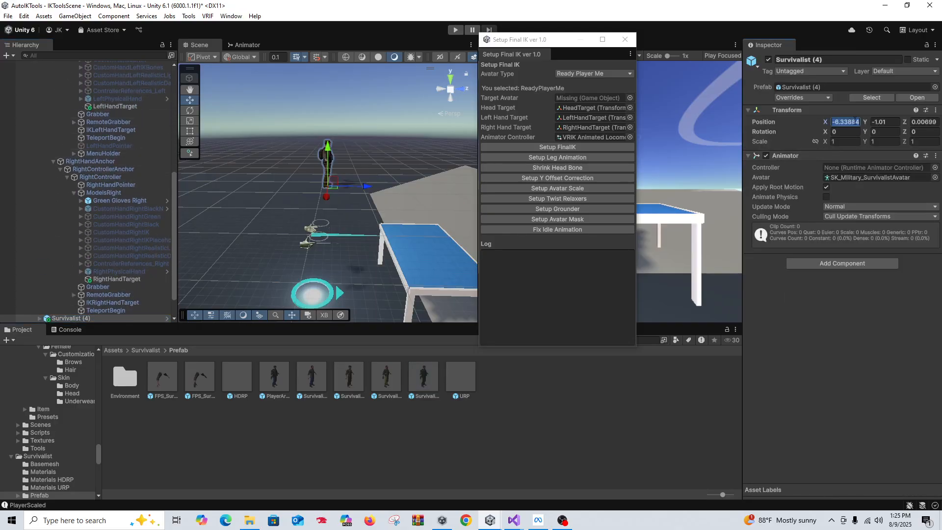
{"action": "type", "text": "0"}
{"action": "left_click", "coordinate": [891, 122]}
{"action": "type", "text": "0"}
{"action": "left_click", "coordinate": [930, 123]}
{"action": "type", "text": "0"}
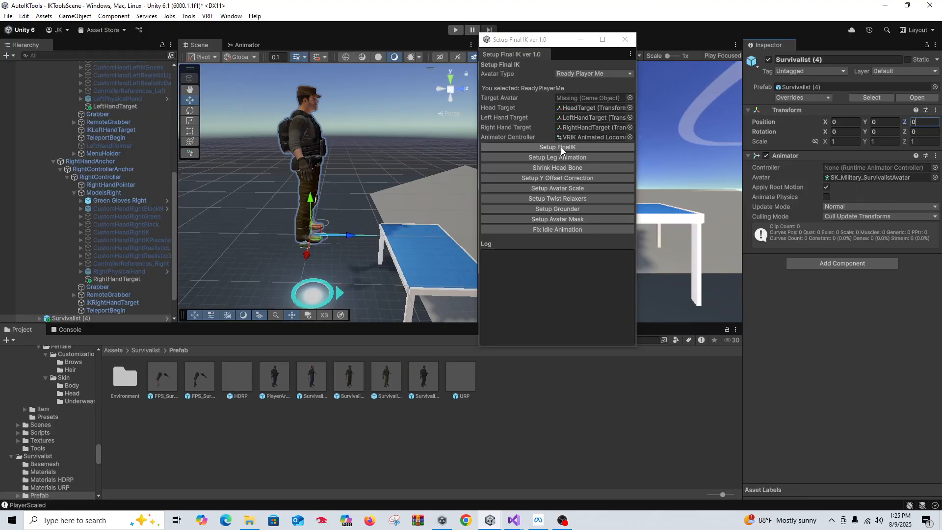
{"action": "scroll", "coordinate": [106, 274], "scroll_direction": "down", "scroll_amount": 2}
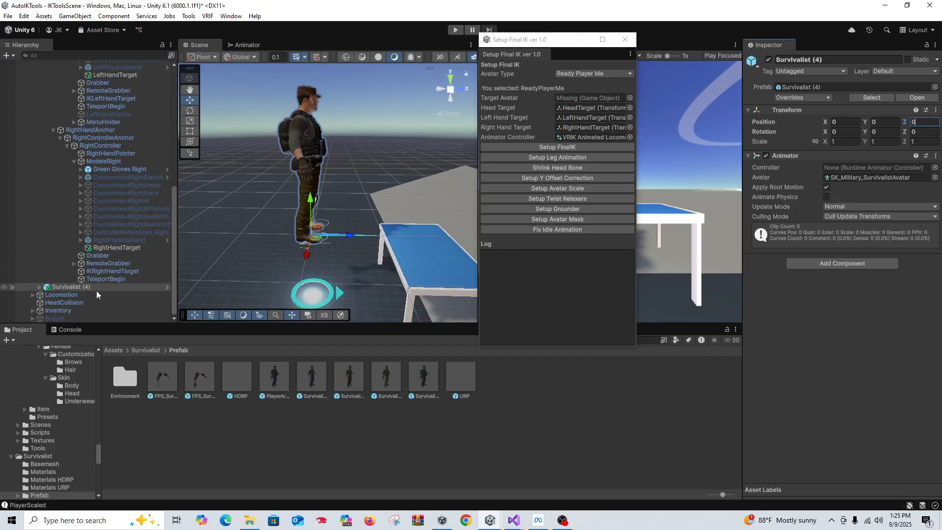
{"action": "left_click_drag", "start_coordinate": [100, 288], "coordinate": [568, 98]}
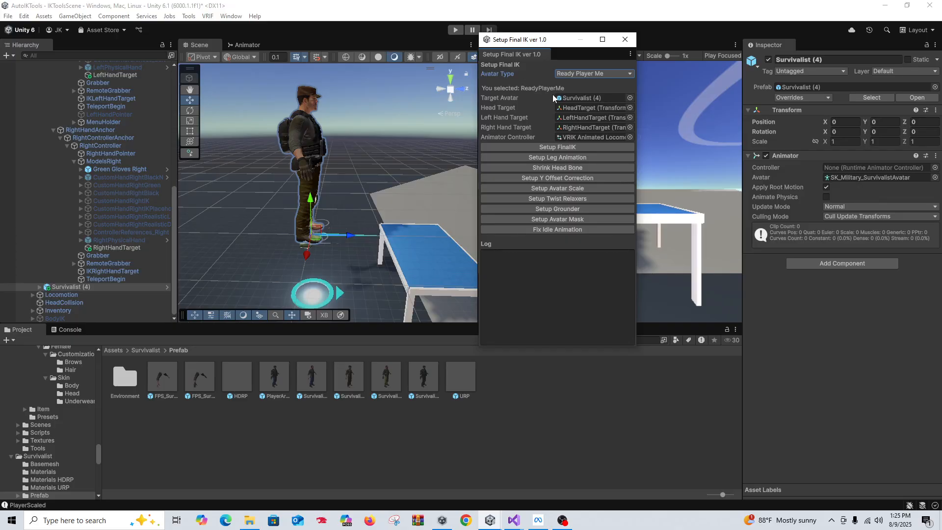
Add VRIK to the Survivalist avatar and expand its bone references
{"action": "left_click", "coordinate": [554, 147]}
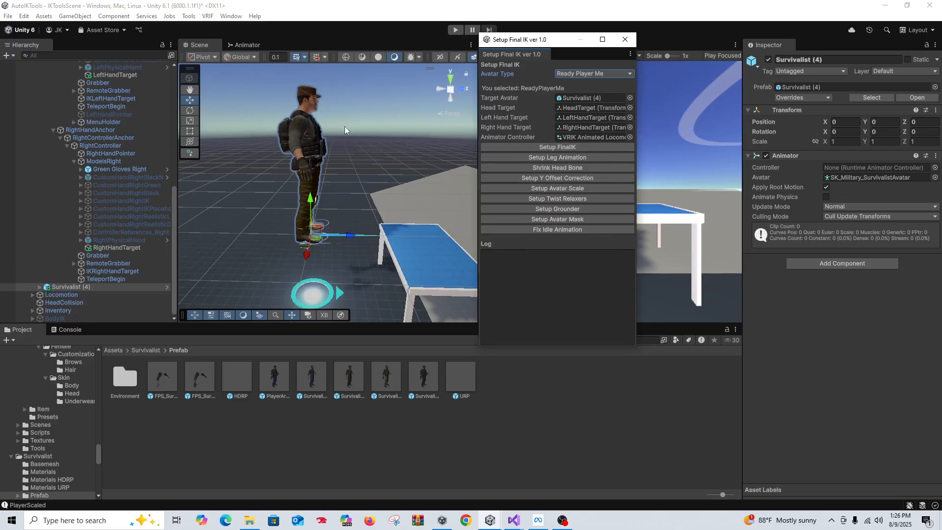
{"action": "left_click", "coordinate": [553, 147]}
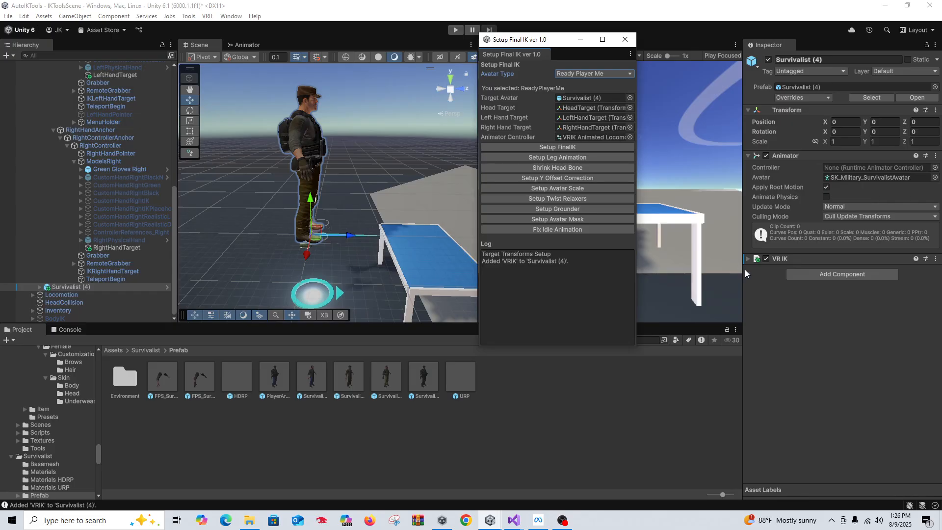
{"action": "left_click", "coordinate": [748, 260]}
{"action": "scroll", "coordinate": [870, 396], "scroll_direction": "down", "scroll_amount": 3}
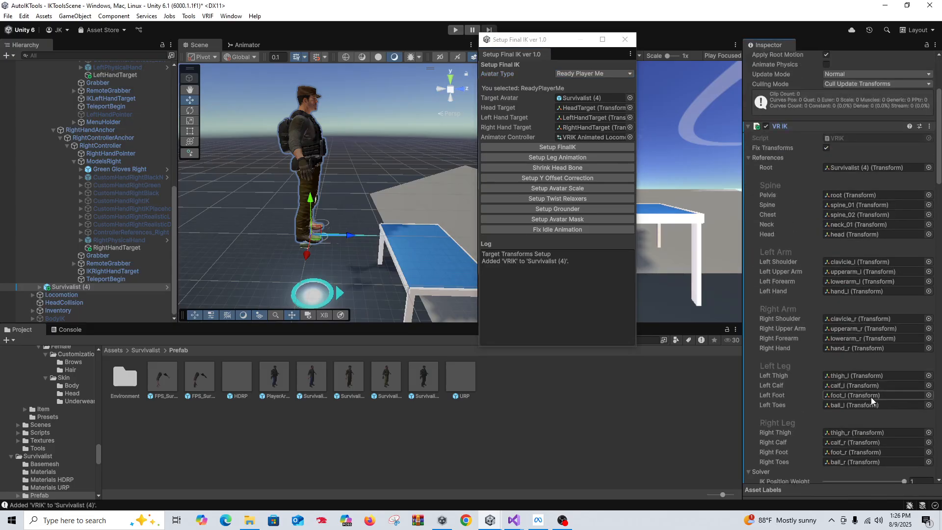
{"action": "scroll", "coordinate": [870, 396], "scroll_direction": "down", "scroll_amount": 5}
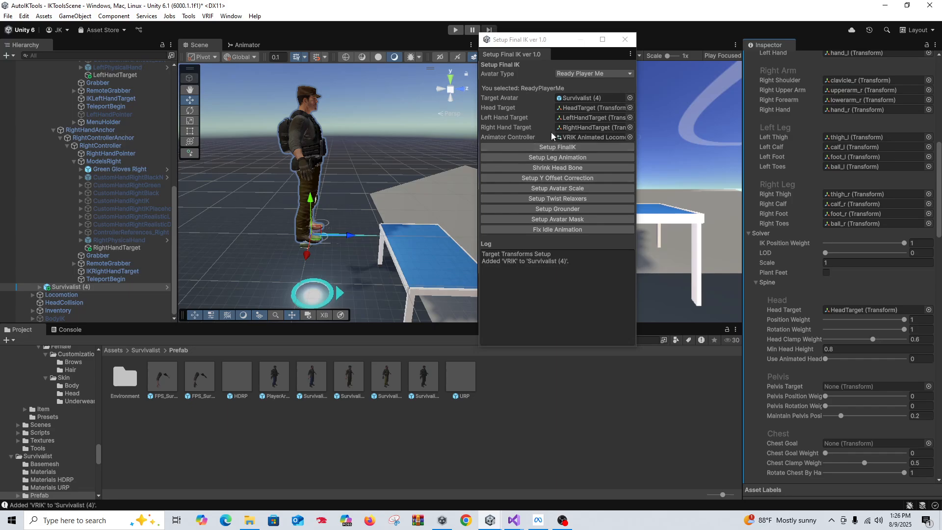
Add locomotion controller, head shrink, Y offset, player scaling, twist relaxers and a leg-IK Grounder
{"action": "left_click", "coordinate": [557, 158]}
{"action": "left_click", "coordinate": [557, 168]}
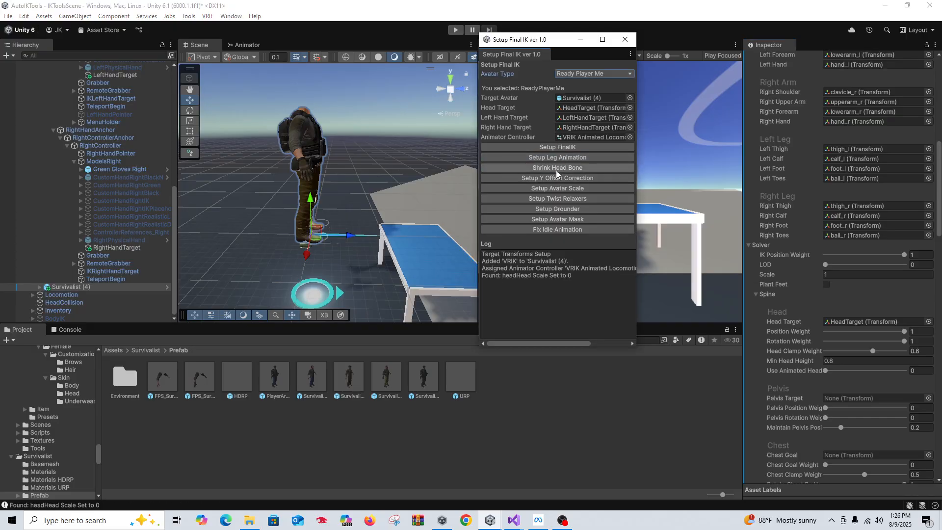
{"action": "left_click", "coordinate": [557, 178]}
{"action": "left_click", "coordinate": [558, 187]}
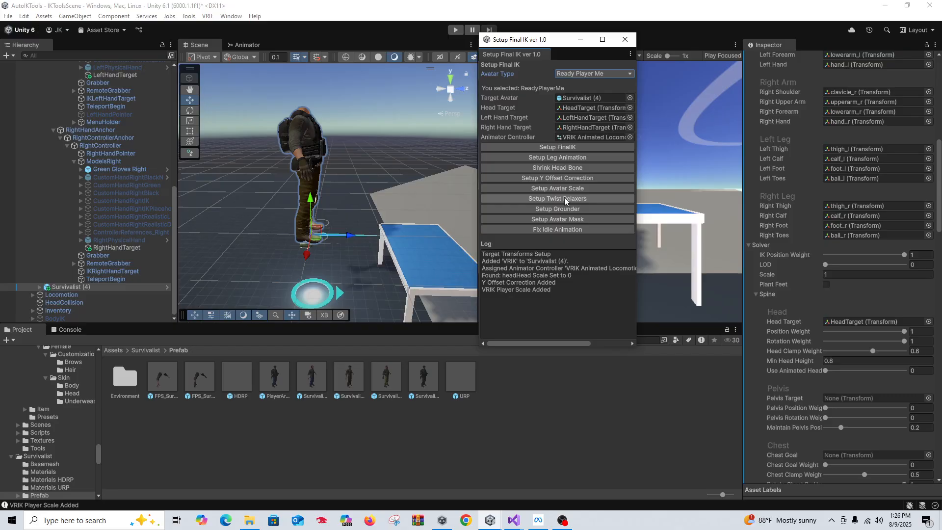
{"action": "left_click", "coordinate": [567, 198]}
{"action": "left_click", "coordinate": [570, 209]}
Assign the avatar mask, set VRIK_Idle speed to 0, and start Play mode
{"action": "left_click", "coordinate": [577, 220]}
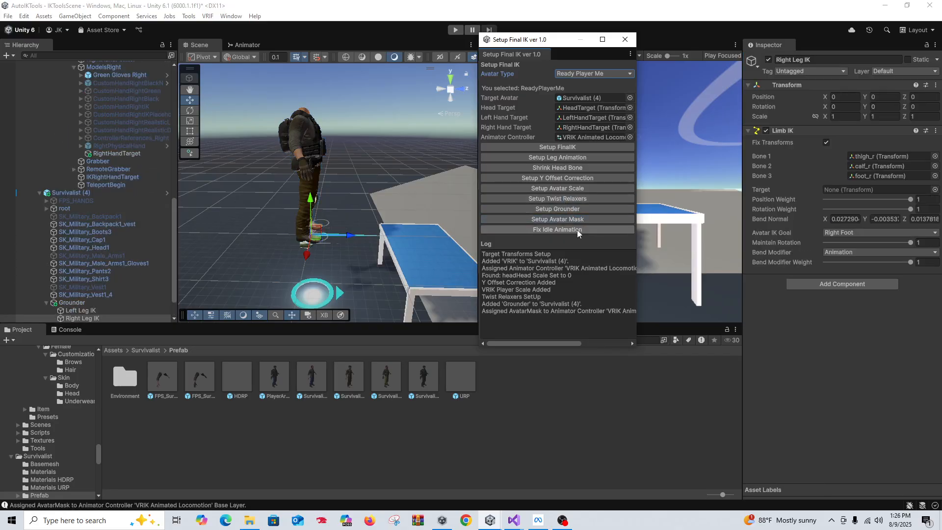
{"action": "left_click", "coordinate": [577, 230]}
{"action": "left_click_drag", "start_coordinate": [558, 45], "coordinate": [836, 48]}
{"action": "left_click", "coordinate": [454, 30]}
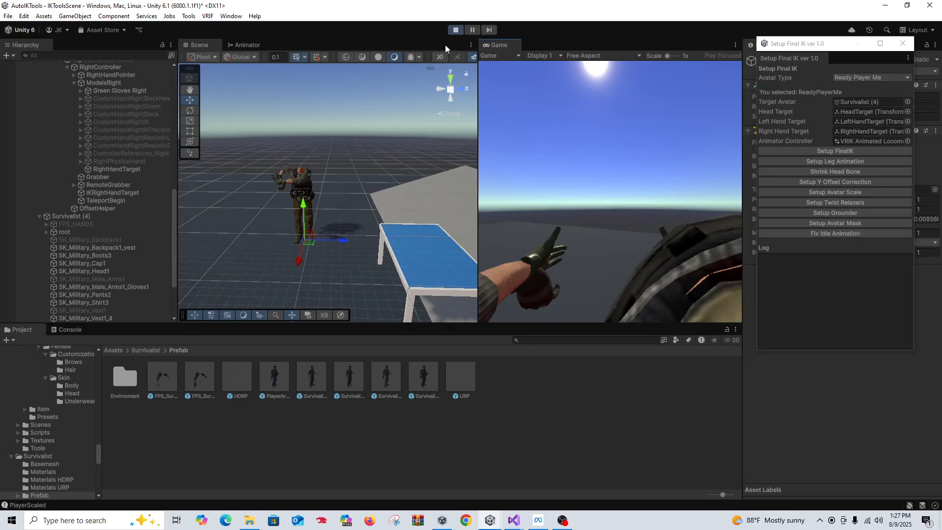
During Play mode, reposition the Setup Final IK window to uncover more of the Inspector
{"action": "left_click_drag", "start_coordinate": [795, 46], "coordinate": [697, 33]}
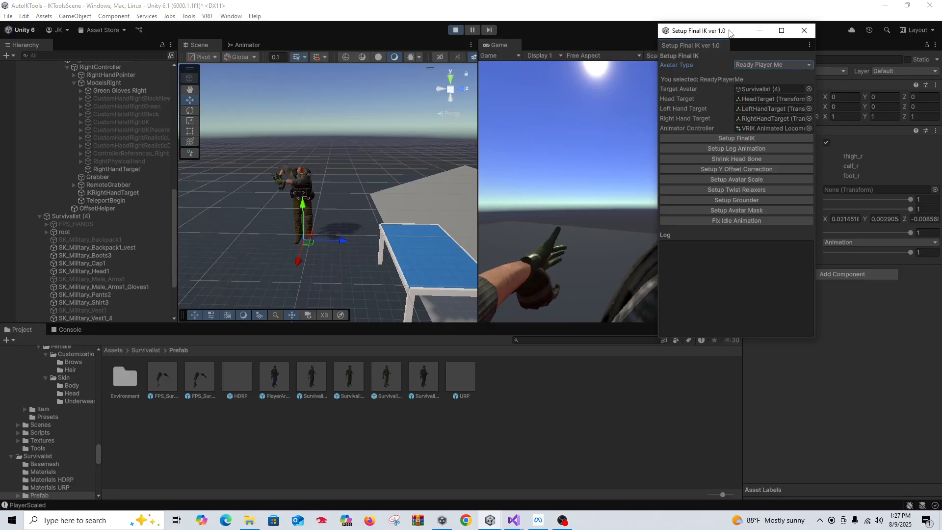
{"action": "left_click_drag", "start_coordinate": [729, 32], "coordinate": [696, 35]}
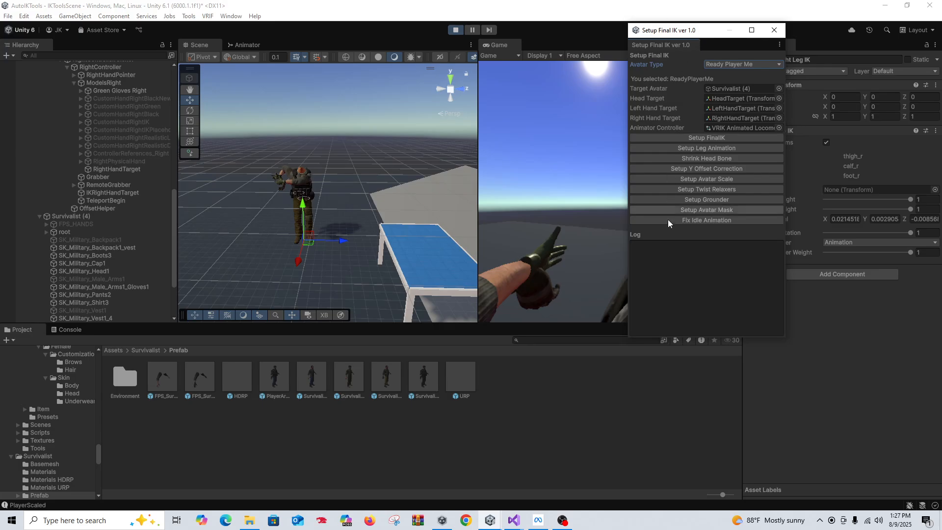